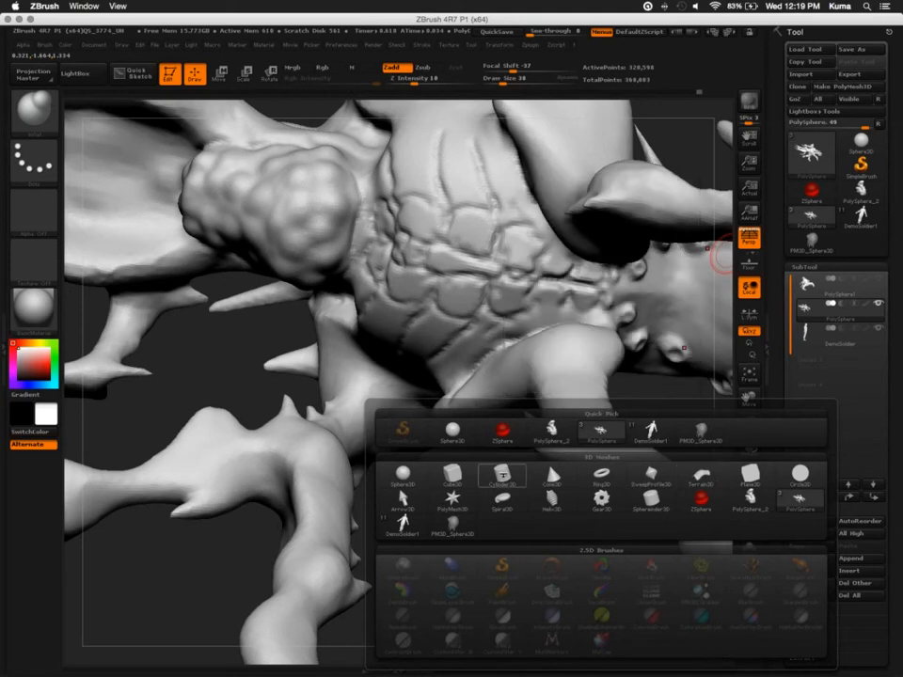
pyautogui.click(504, 475)
pyautogui.click(803, 360)
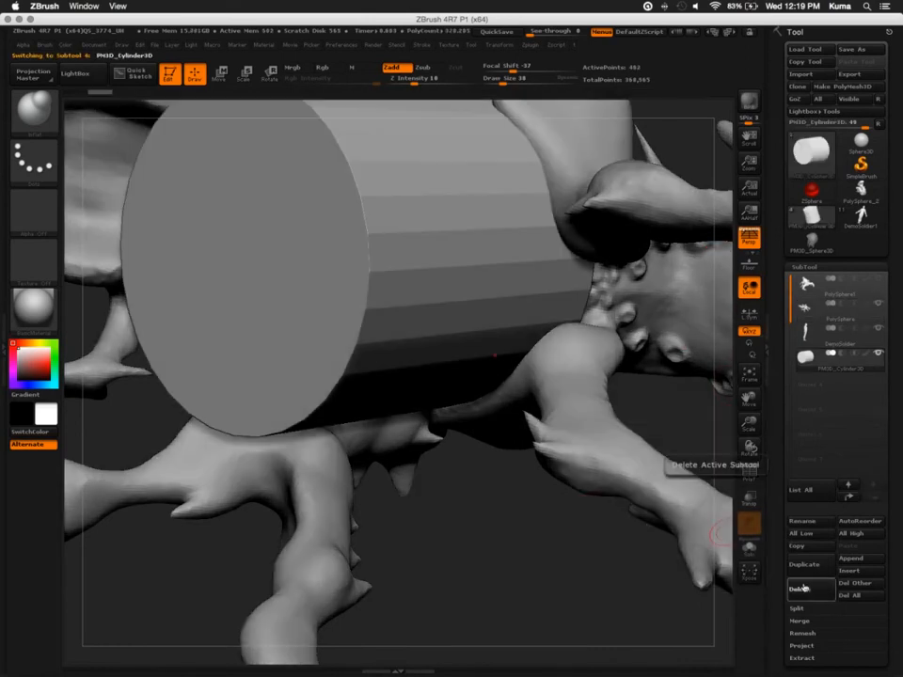
pyautogui.click(802, 588)
pyautogui.click(688, 607)
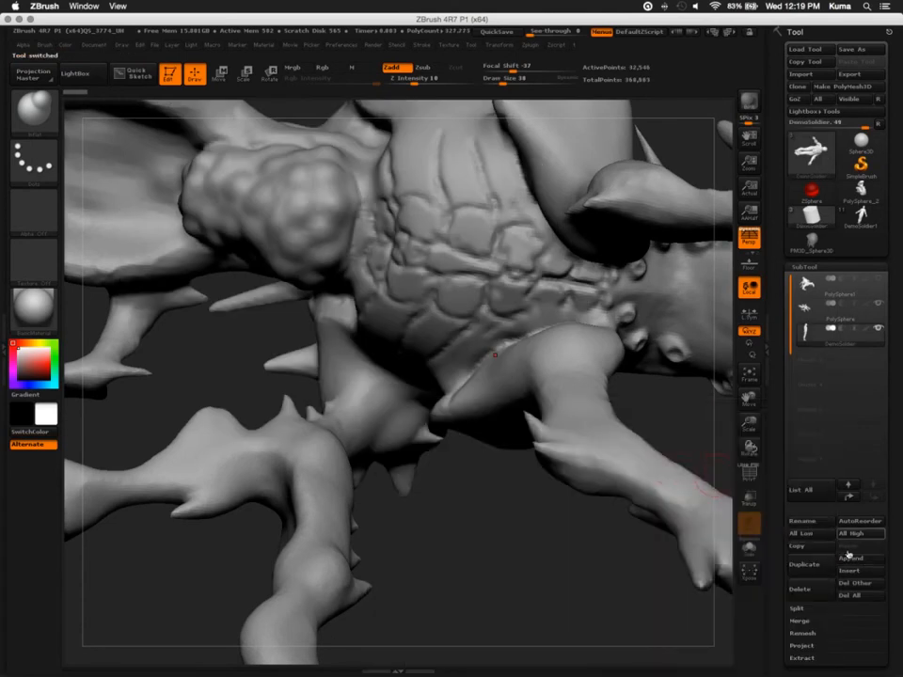
# Append a ZSphere as a new subtool, select it and isolate it with Solo mode
pyautogui.click(849, 559)
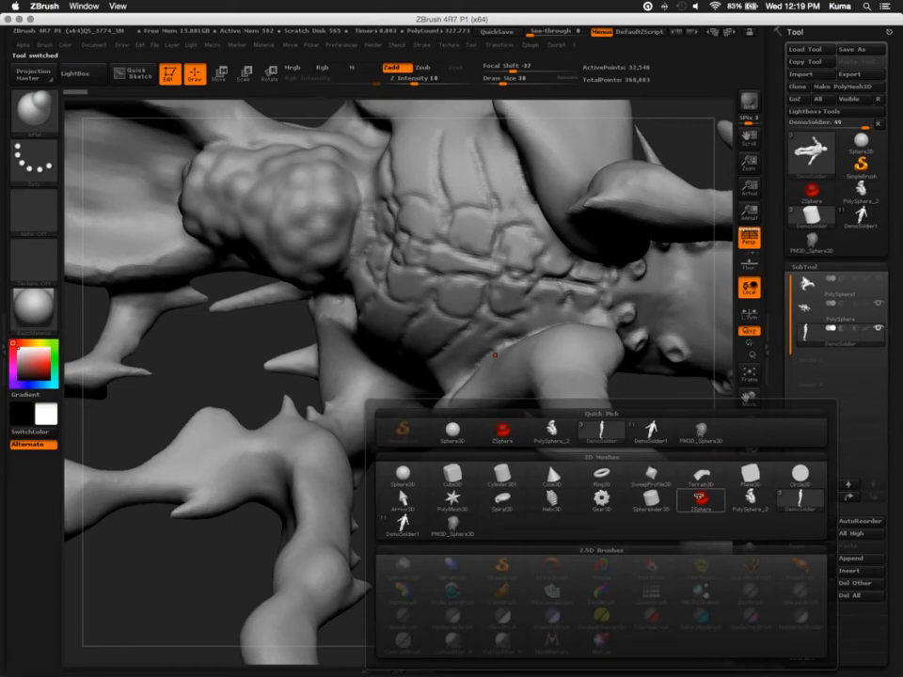
pyautogui.click(702, 497)
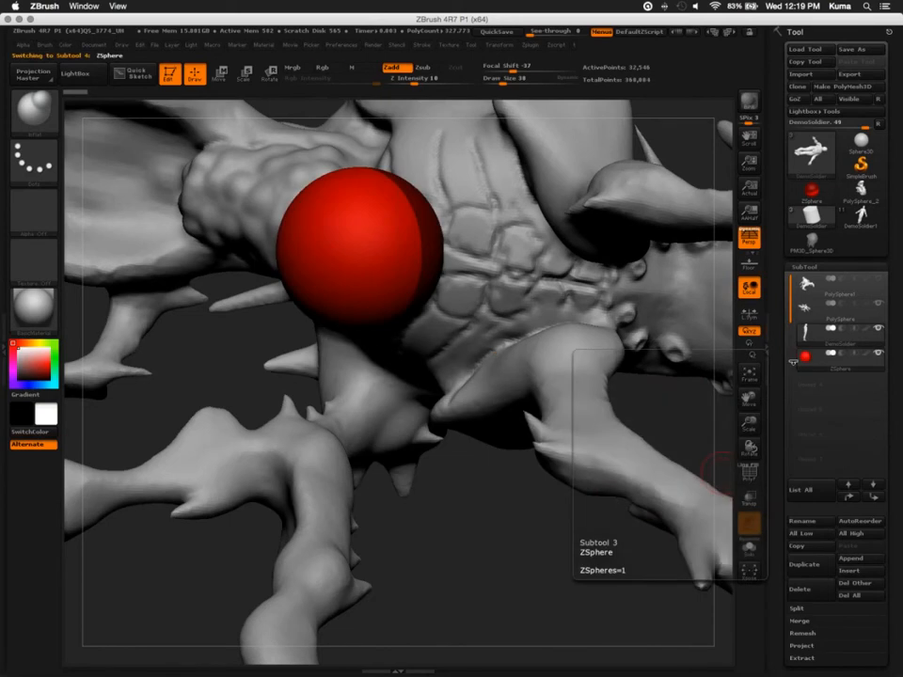
pyautogui.click(795, 360)
pyautogui.moveTo(363, 276); pyautogui.dragTo(743, 558)
pyautogui.click(748, 547)
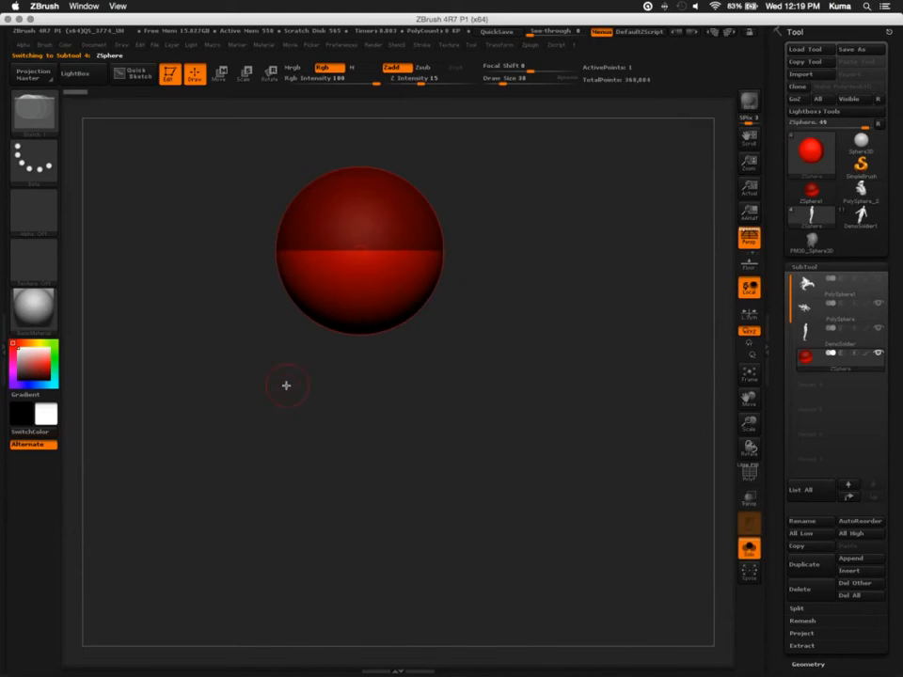
# Add a second ZSphere to the root and move it away diagonally downward to form the upper leg segment
pyautogui.moveTo(371, 323); pyautogui.dragTo(378, 577)
pyautogui.press('w')
pyautogui.keyDown('alt'); pyautogui.moveTo(192, 395); pyautogui.dragTo(260, 440); pyautogui.keyUp('alt')
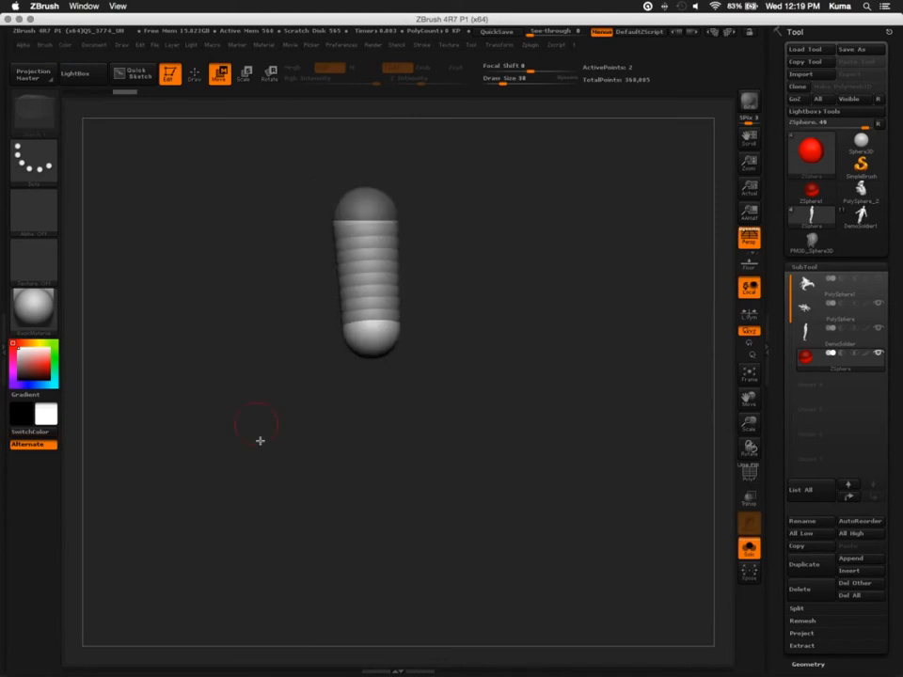
pyautogui.moveTo(371, 339); pyautogui.dragTo(375, 469)
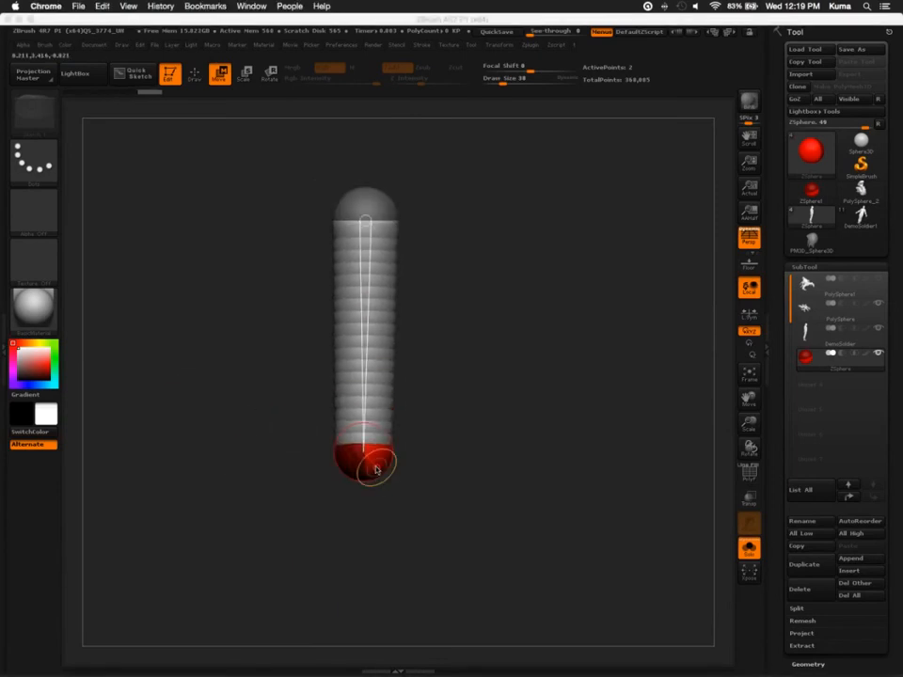
pyautogui.press('super+Tab')
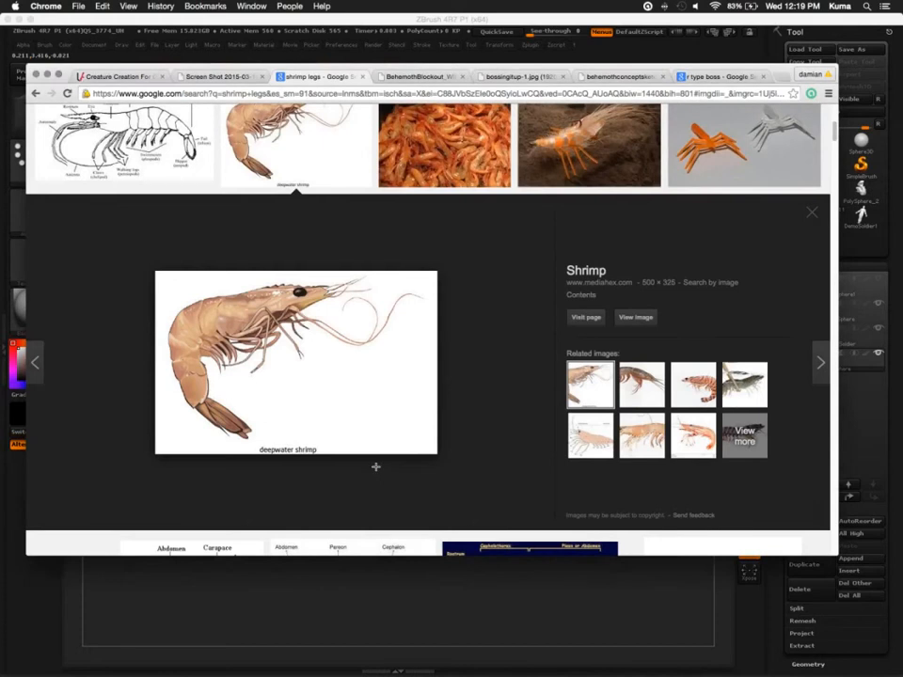
pyautogui.press('super+Tab')
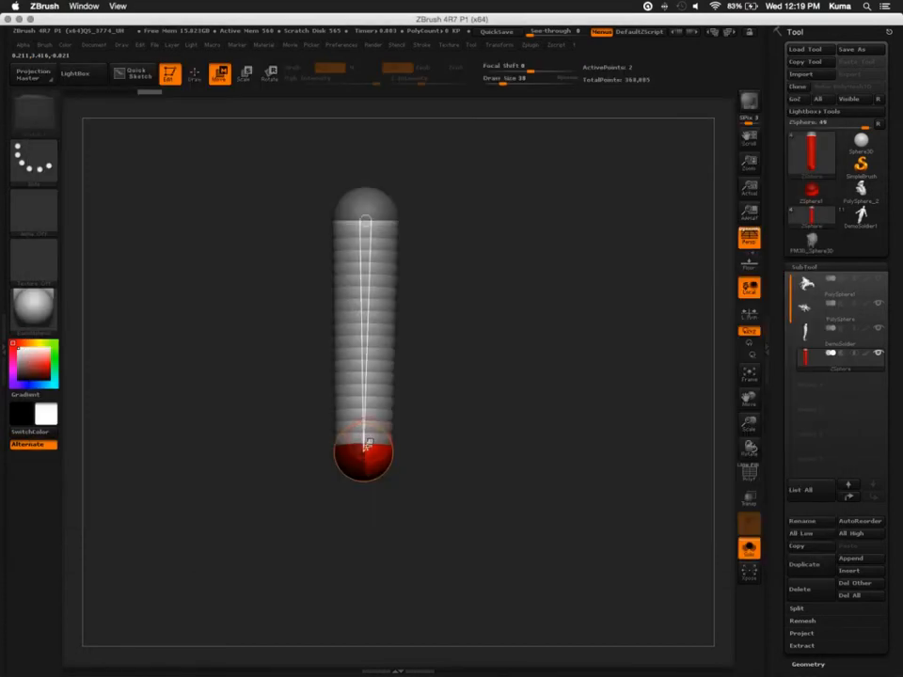
pyautogui.moveTo(368, 442)
pyautogui.mouseDown()
pyautogui.moveTo(427, 462)
pyautogui.moveTo(475, 436)
pyautogui.mouseUp()
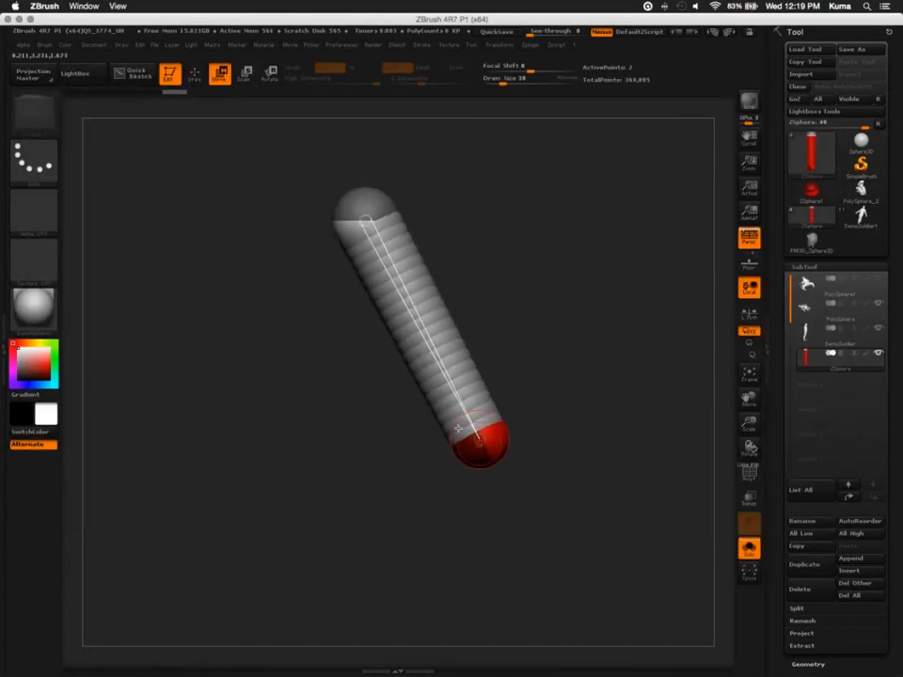
# Add a third ZSphere at the knee and extend it downward to form the lower leg segment
pyautogui.press('q')
pyautogui.press('super+Tab')
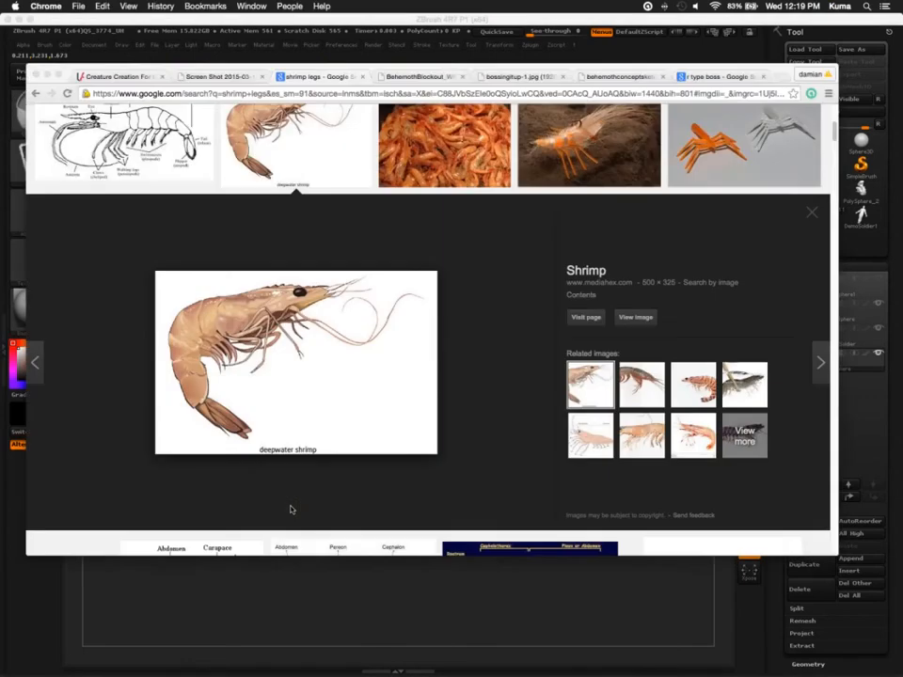
pyautogui.press('super+Tab')
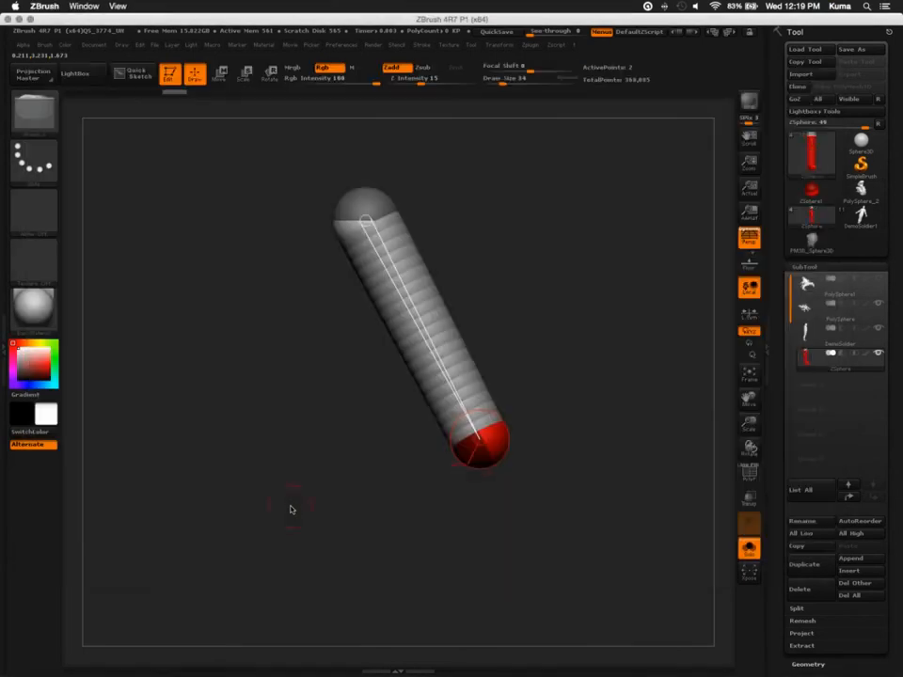
pyautogui.moveTo(478, 465); pyautogui.dragTo(450, 605)
pyautogui.press('w')
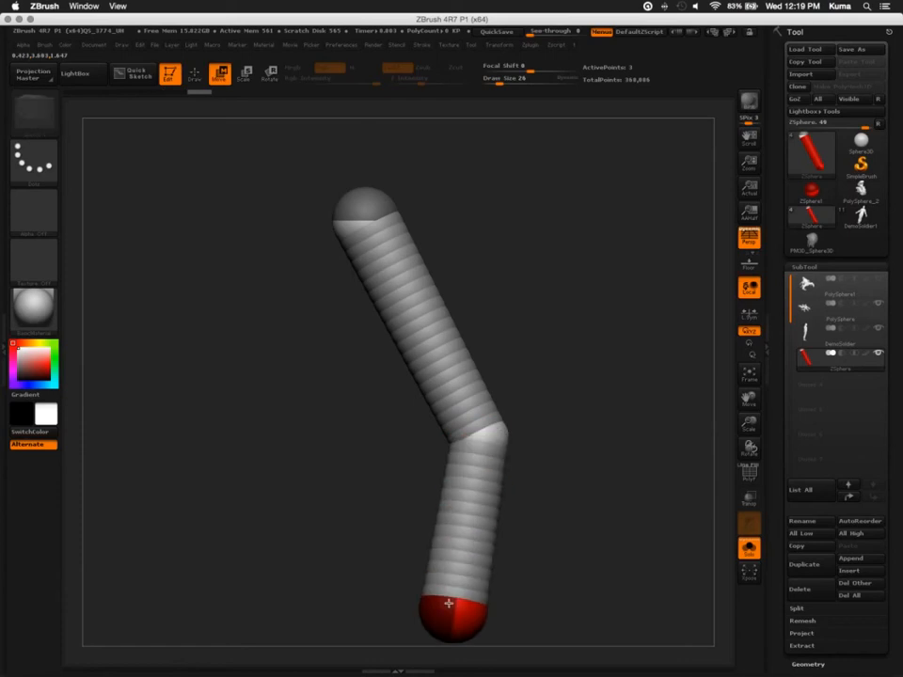
# Shrink the lower leg's end ZSphere and move it further down to make the segment longer and tapered
pyautogui.keyDown('alt'); pyautogui.moveTo(348, 579); pyautogui.dragTo(365, 434); pyautogui.keyUp('alt')
pyautogui.press('e')
pyautogui.moveTo(464, 475)
pyautogui.mouseDown()
pyautogui.moveTo(481, 373)
pyautogui.moveTo(429, 582)
pyautogui.moveTo(436, 602)
pyautogui.mouseUp()
pyautogui.press('w')
pyautogui.keyDown('alt'); pyautogui.moveTo(349, 480); pyautogui.dragTo(296, 368); pyautogui.keyUp('alt')
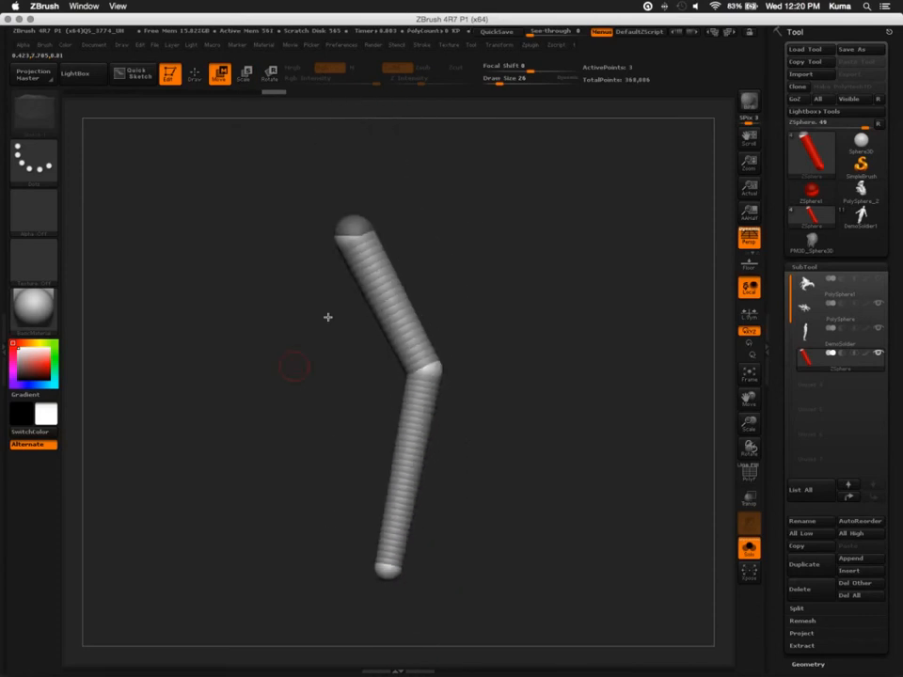
pyautogui.moveTo(328, 206); pyautogui.dragTo(274, 162)
# Check the shrimp reference photo in Chrome, and add a short ankle segment at the lower end of the ZSphere leg
pyautogui.press('super+Tab')
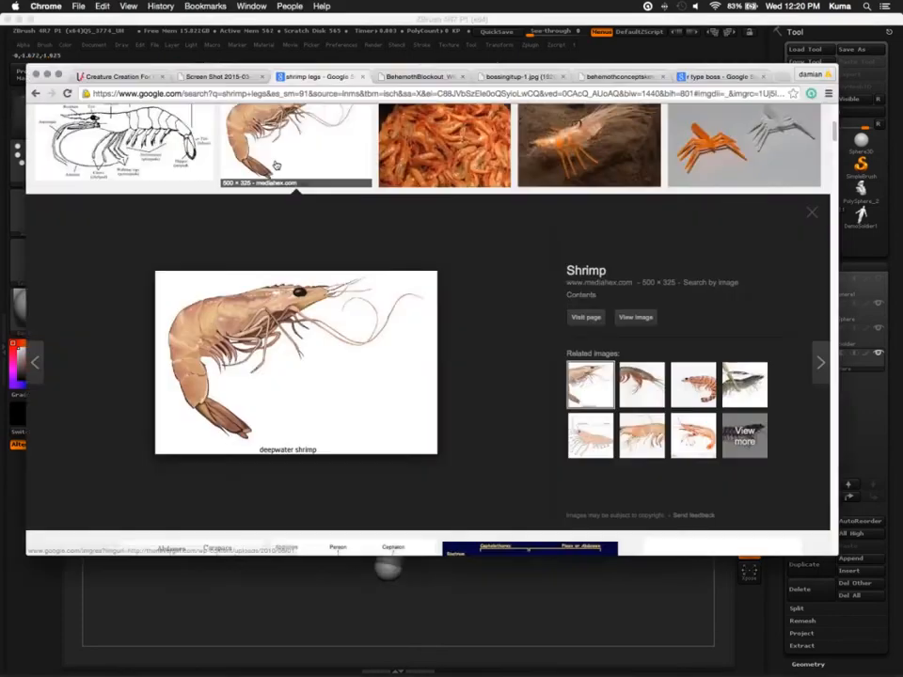
pyautogui.press('super+Tab')
pyautogui.keyDown('alt'); pyautogui.moveTo(309, 548); pyautogui.dragTo(323, 419); pyautogui.keyUp('alt')
pyautogui.press('q')
pyautogui.moveTo(359, 455)
pyautogui.mouseDown()
pyautogui.moveTo(332, 449)
pyautogui.moveTo(375, 463)
pyautogui.moveTo(331, 488)
pyautogui.moveTo(328, 478)
pyautogui.mouseUp()
pyautogui.press('w')
# Branch the ankle's end into two small ZSphere stubs and extend the first one into a thin claw prong
pyautogui.press('q')
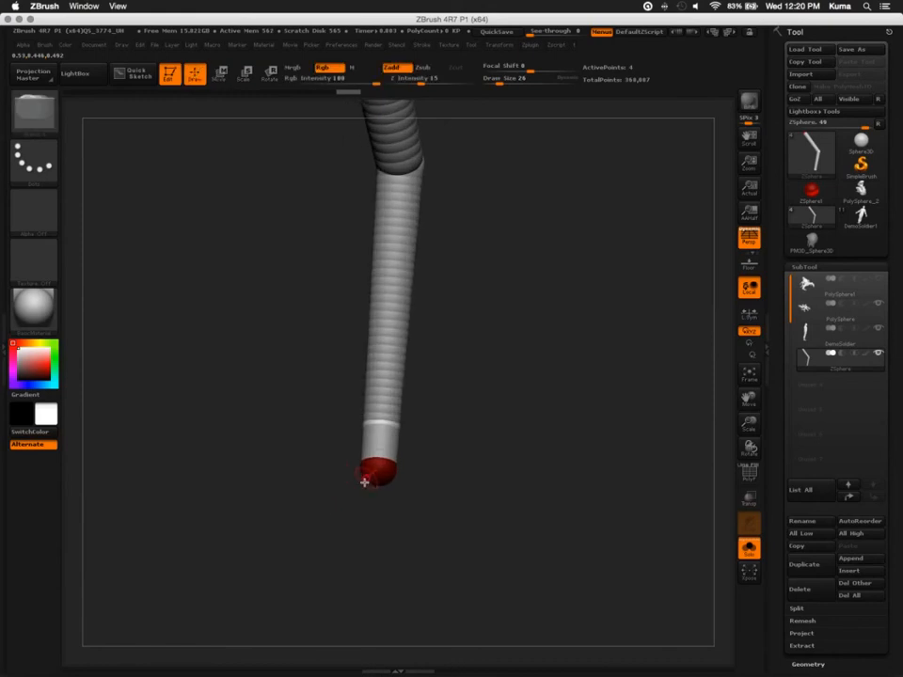
pyautogui.click(365, 477)
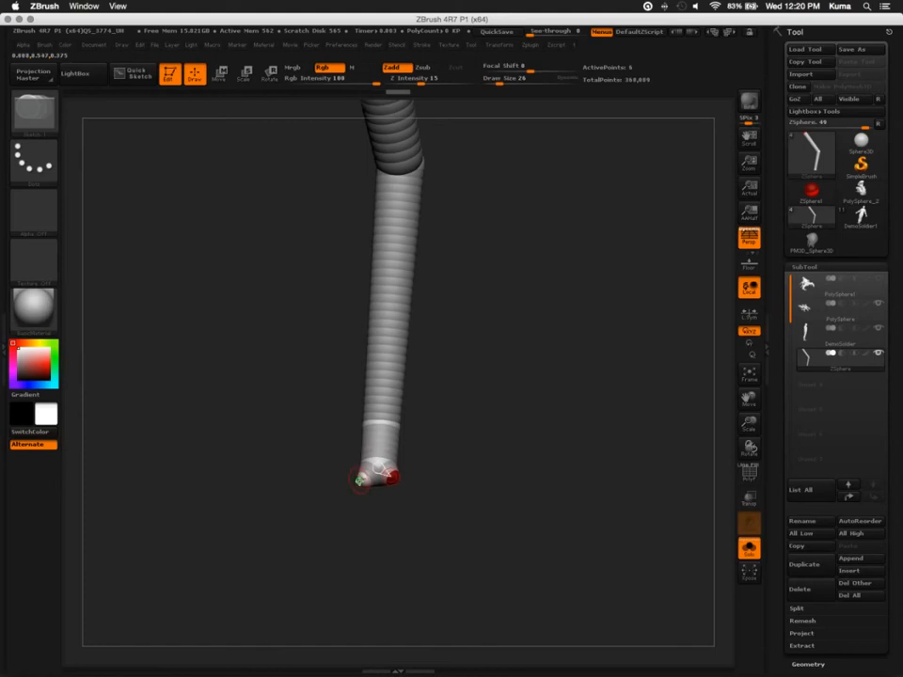
pyautogui.click(360, 479)
pyautogui.press('w')
pyautogui.moveTo(354, 481); pyautogui.dragTo(322, 516)
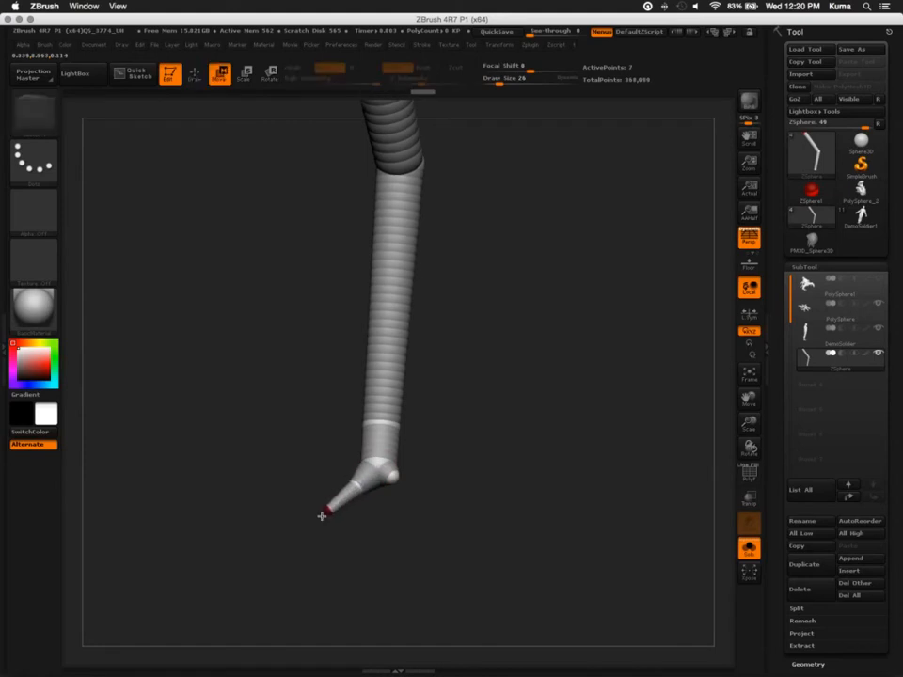
# Add a ZSphere to the second stub, pull it down into a matching claw prong and shrink its tip
pyautogui.press('q')
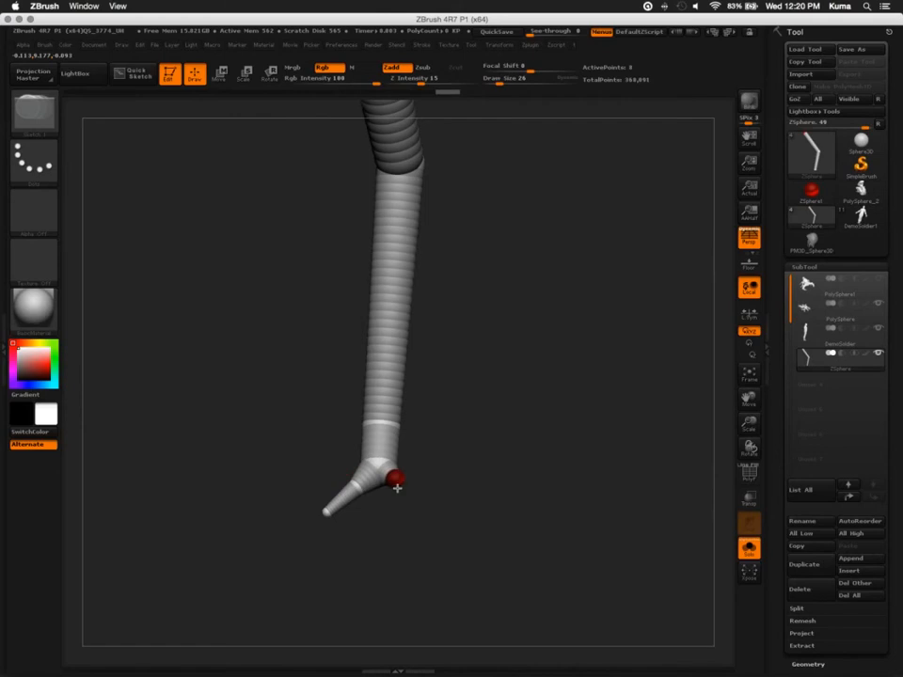
pyautogui.moveTo(298, 413)
pyautogui.mouseDown()
pyautogui.moveTo(382, 490)
pyautogui.moveTo(400, 548)
pyautogui.mouseUp()
pyautogui.press('w')
pyautogui.press('e')
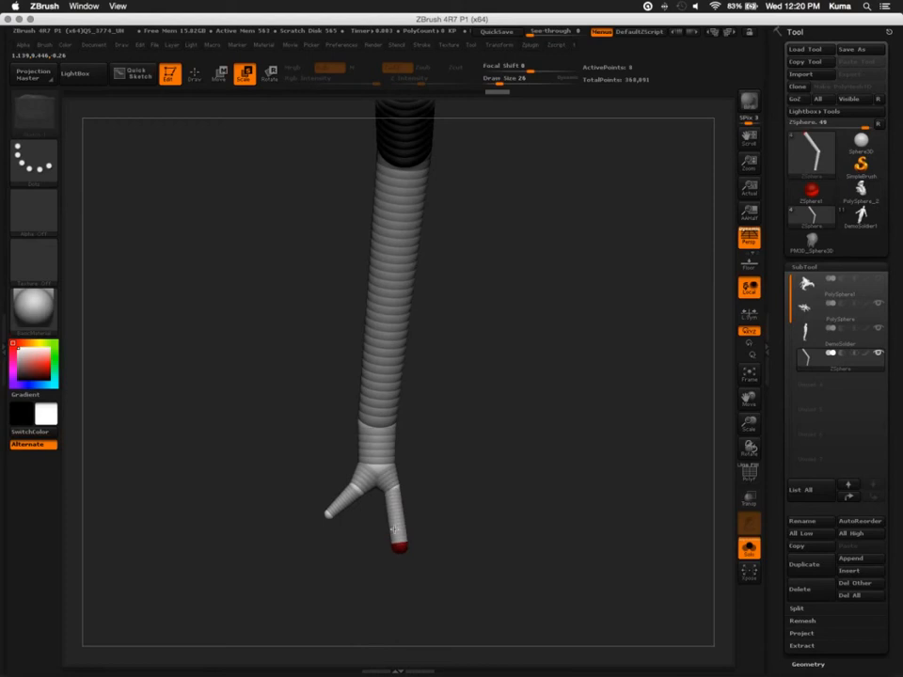
# Move the first prong's tip and joint inward so it points down alongside the second prong
pyautogui.press('w')
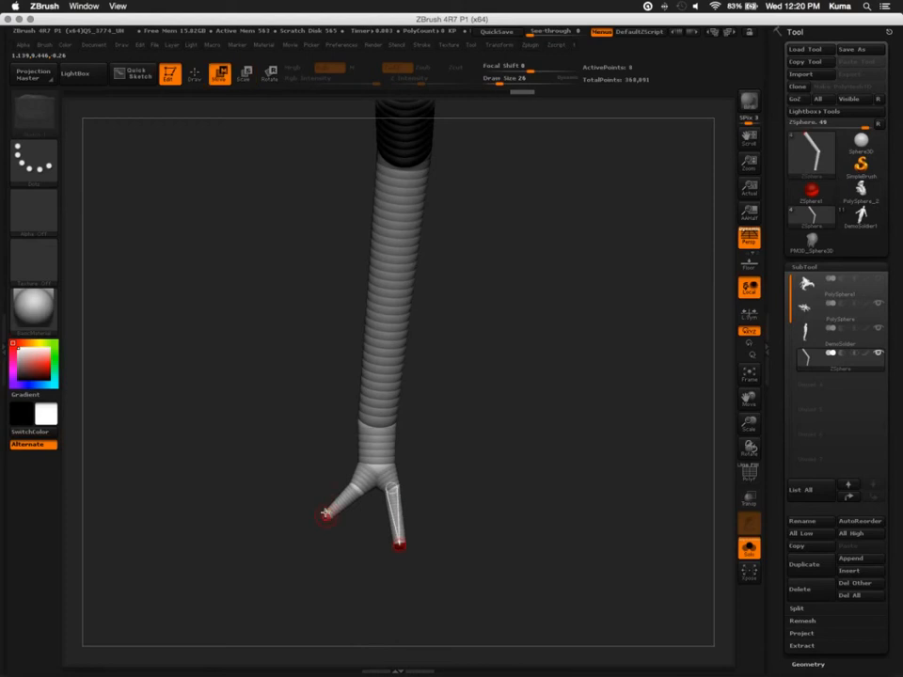
pyautogui.moveTo(326, 513); pyautogui.dragTo(345, 544)
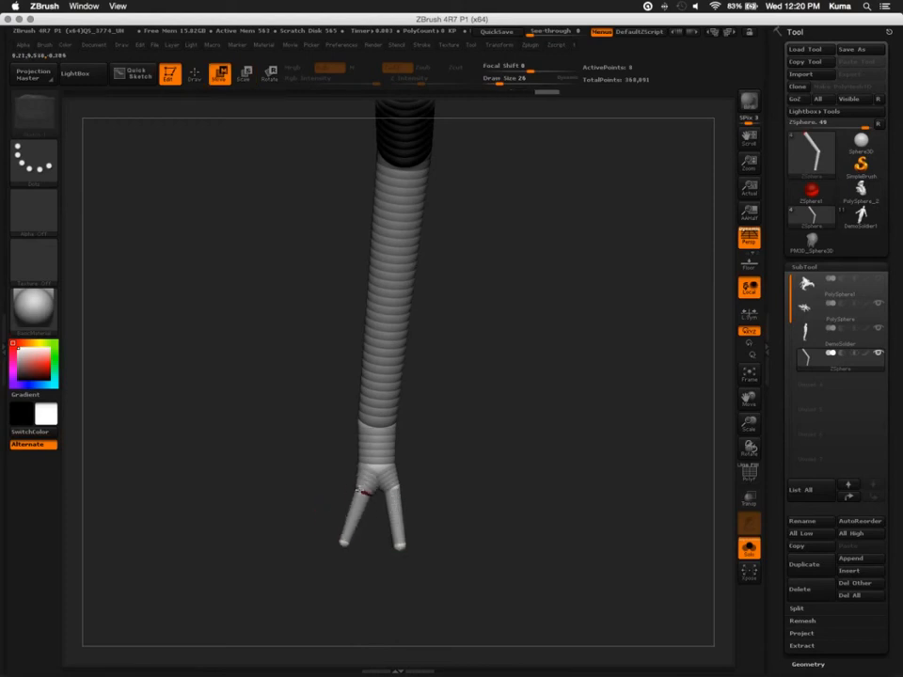
pyautogui.moveTo(360, 490); pyautogui.dragTo(355, 489)
pyautogui.moveTo(344, 542); pyautogui.dragTo(351, 544)
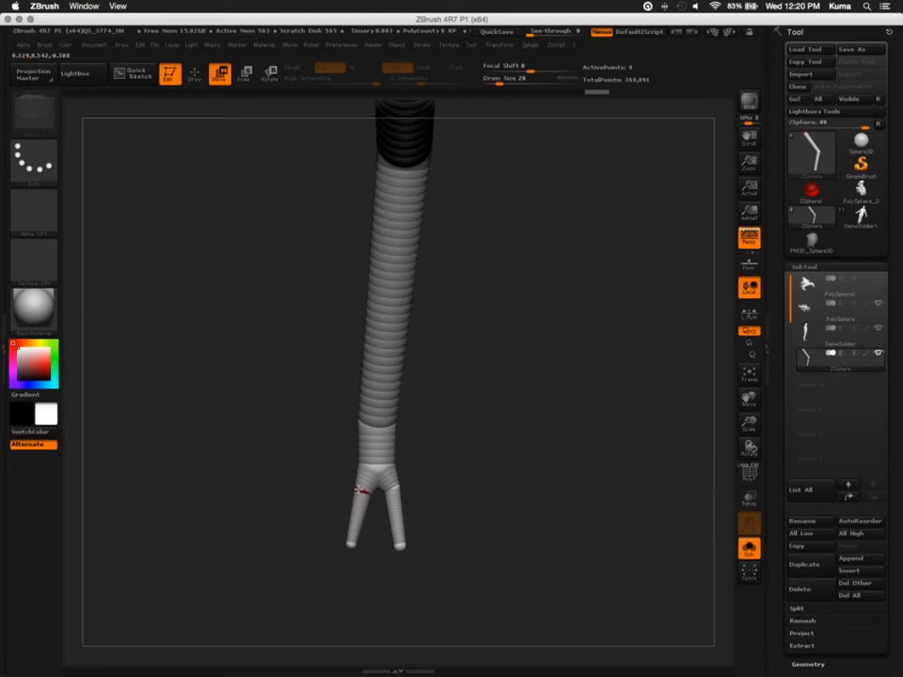
# Check the shrimp reference in Chrome again, and rotate the tips of the two claw prongs in ZBrush
pyautogui.press('super+Tab')
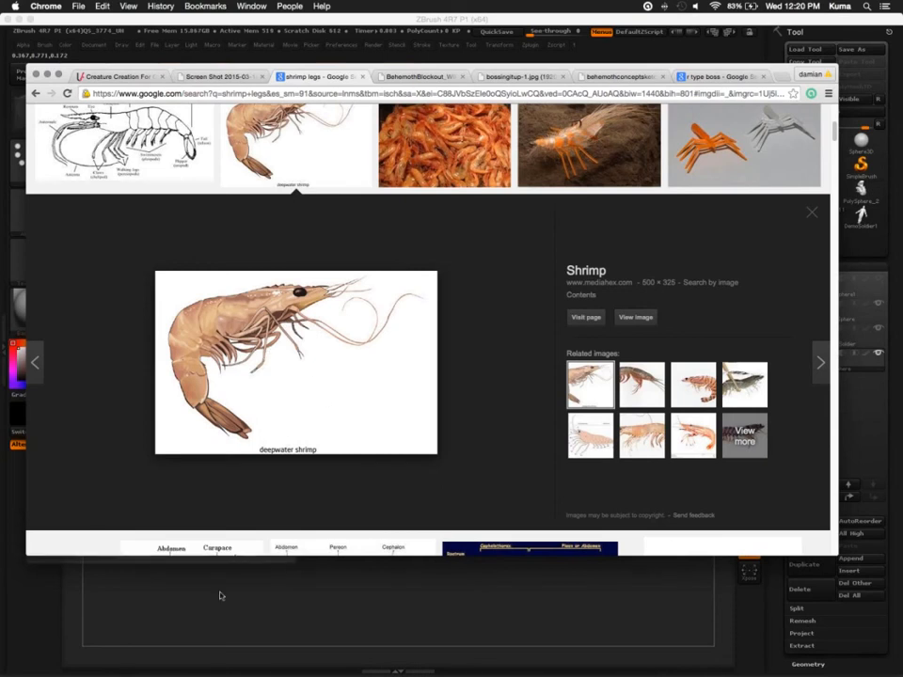
pyautogui.click(299, 566)
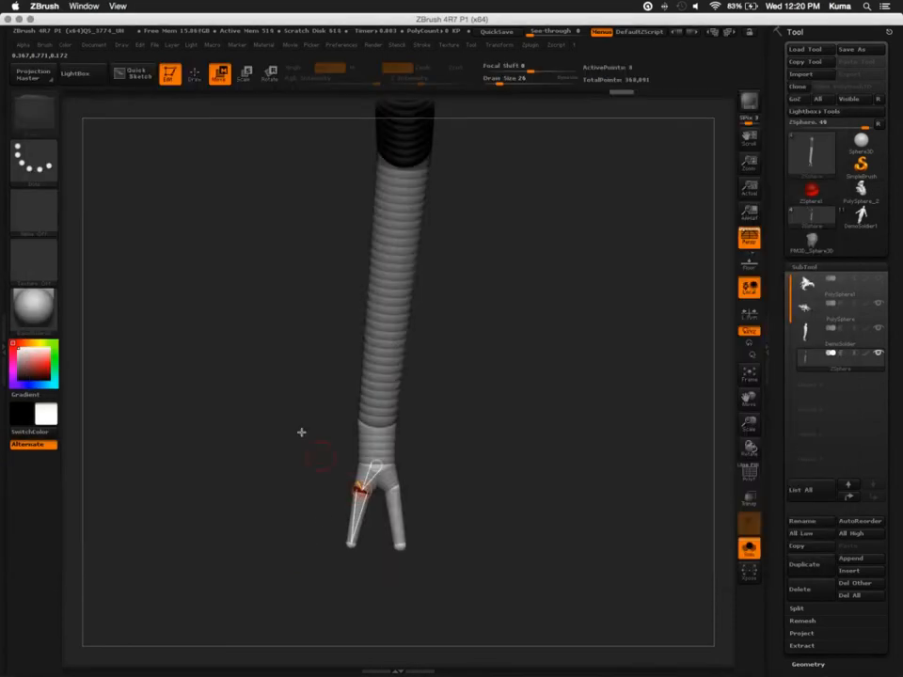
pyautogui.moveTo(274, 424)
pyautogui.mouseDown()
pyautogui.moveTo(284, 438)
pyautogui.moveTo(282, 363)
pyautogui.moveTo(312, 443)
pyautogui.mouseUp()
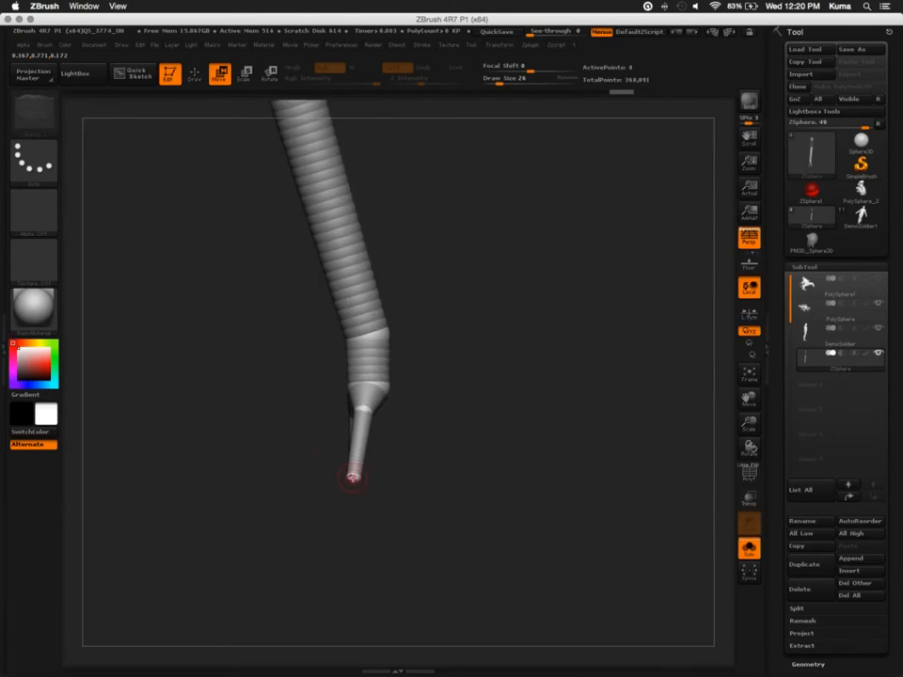
pyautogui.press('r')
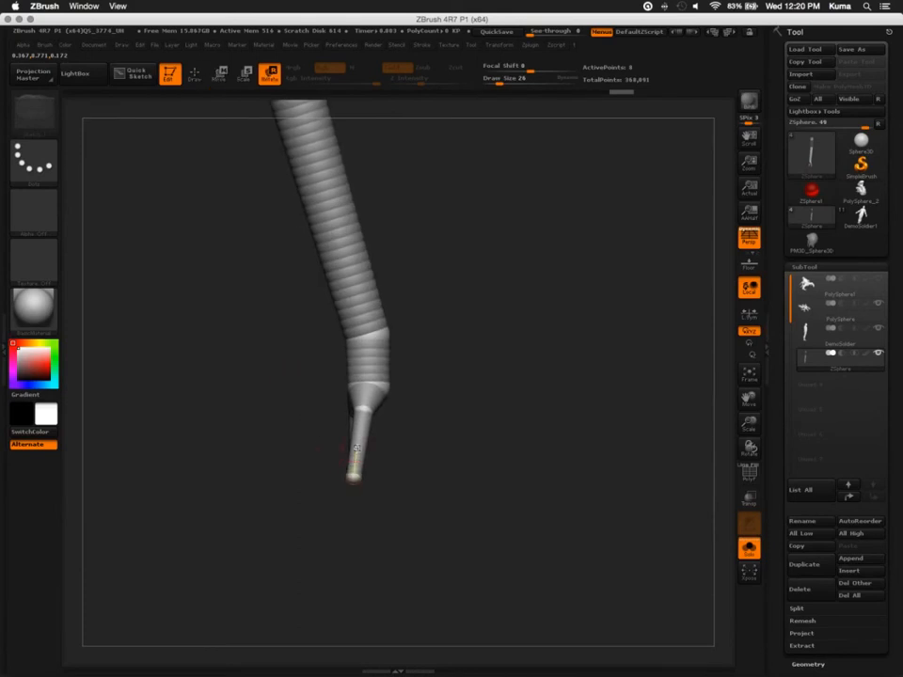
pyautogui.moveTo(352, 476); pyautogui.dragTo(282, 429)
pyautogui.moveTo(282, 429); pyautogui.dragTo(367, 438)
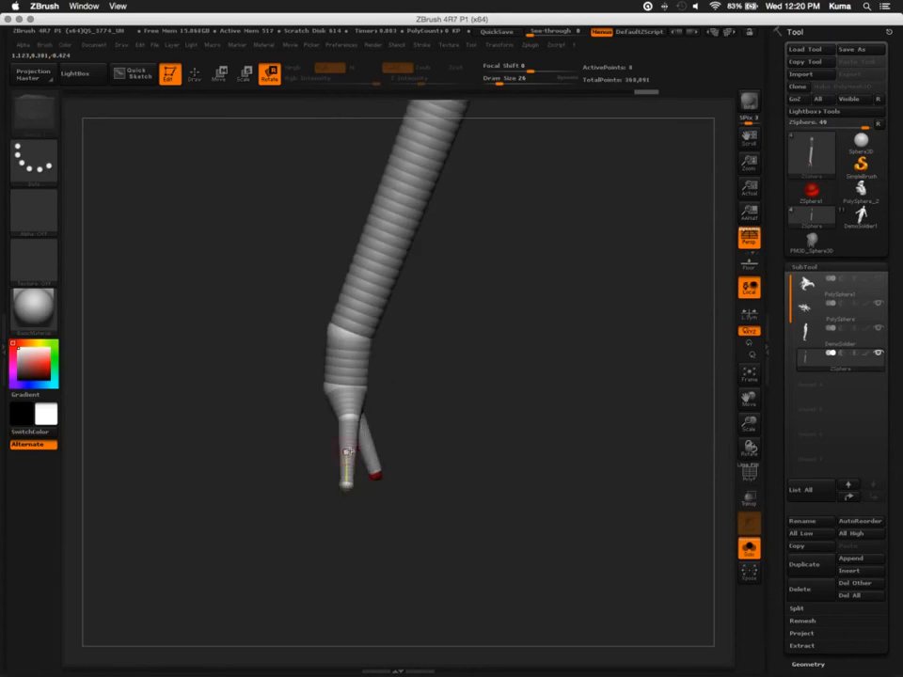
pyautogui.moveTo(347, 483); pyautogui.dragTo(376, 475)
pyautogui.moveTo(234, 387)
pyautogui.mouseDown()
pyautogui.moveTo(231, 349)
pyautogui.moveTo(224, 366)
pyautogui.moveTo(272, 472)
pyautogui.moveTo(284, 402)
pyautogui.mouseUp()
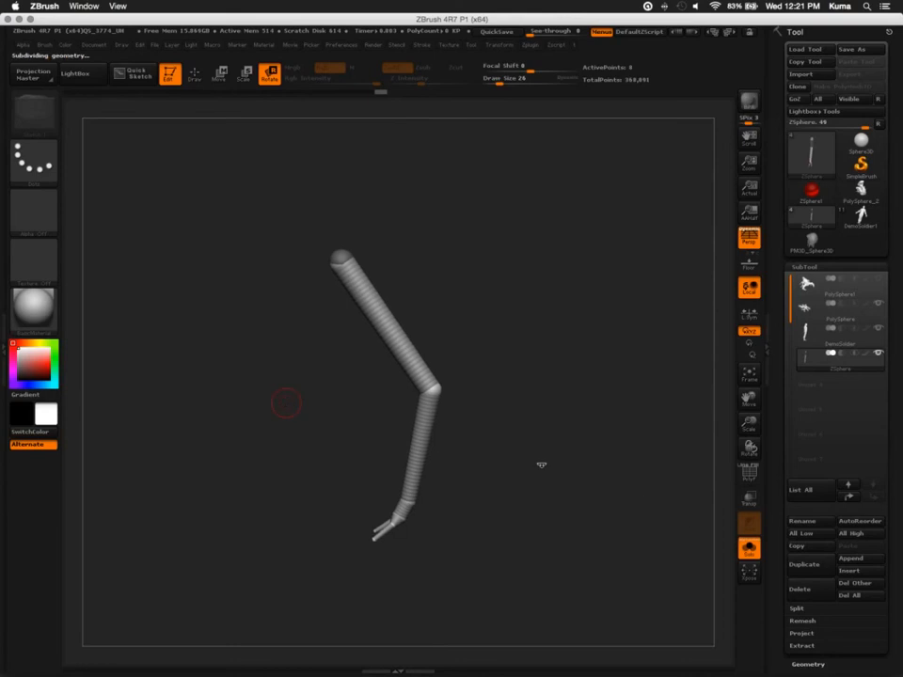
# Preview the leg's adaptive skin and switch back to the ZSphere display
pyautogui.keyDown('alt'); pyautogui.moveTo(269, 413); pyautogui.dragTo(270, 494); pyautogui.keyUp('alt')
pyautogui.keyDown('alt'); pyautogui.moveTo(545, 251); pyautogui.dragTo(491, 157); pyautogui.keyUp('alt')
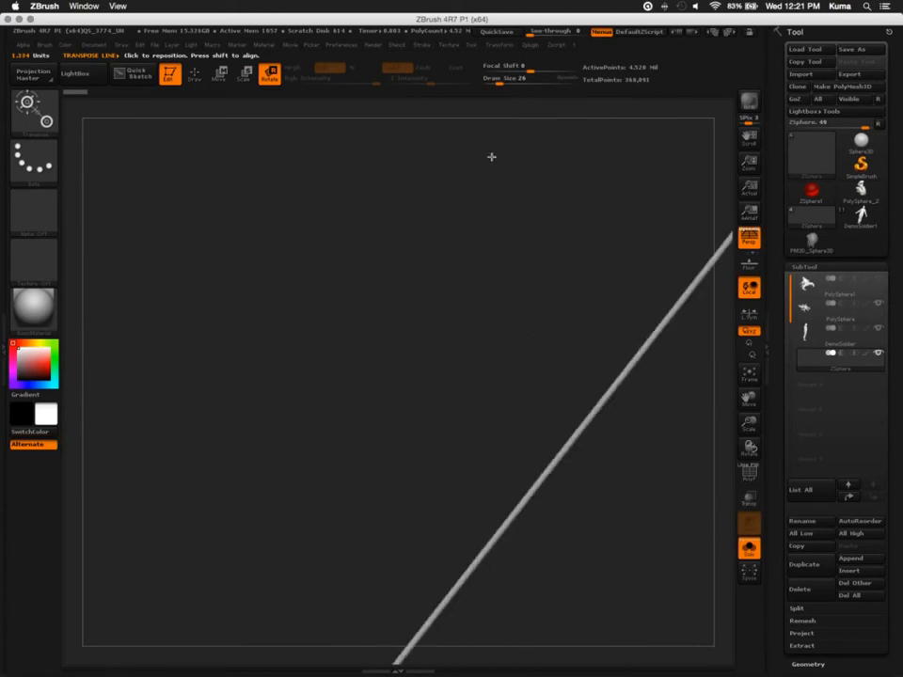
pyautogui.press('a')
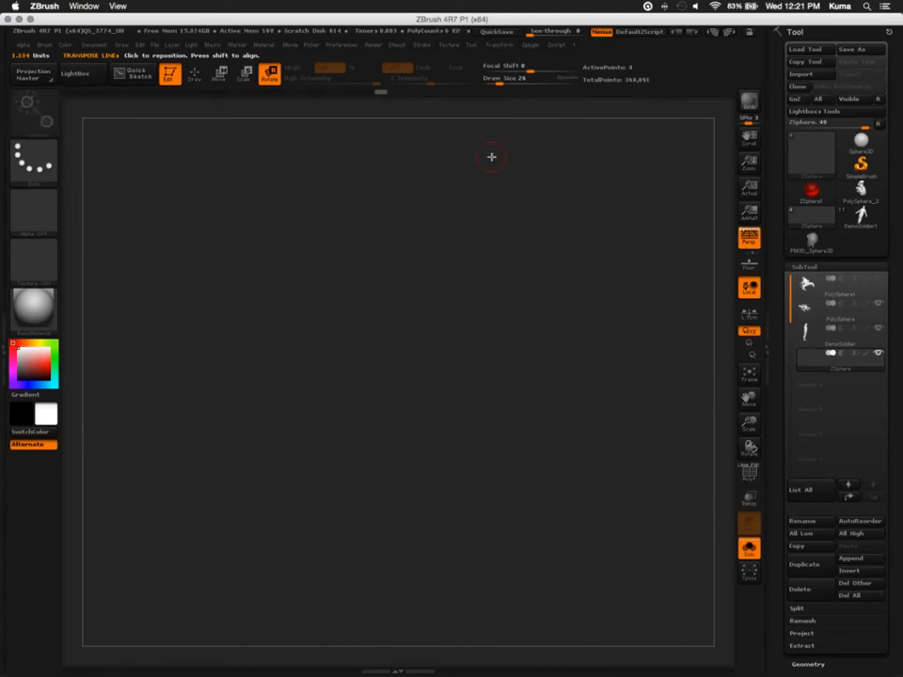
pyautogui.press('a')
pyautogui.keyDown('alt'); pyautogui.moveTo(383, 483); pyautogui.dragTo(327, 378); pyautogui.keyUp('alt')
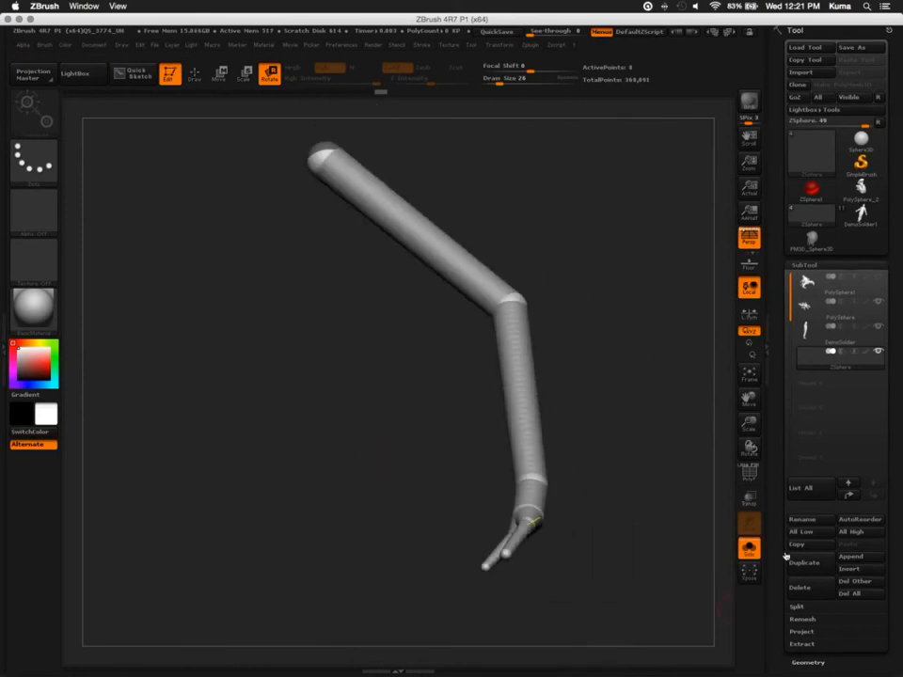
# Generate a unified skin from the ZSphere leg and make the resulting skin mesh the active tool
pyautogui.moveTo(801, 548); pyautogui.dragTo(797, 390)
pyautogui.click(797, 575)
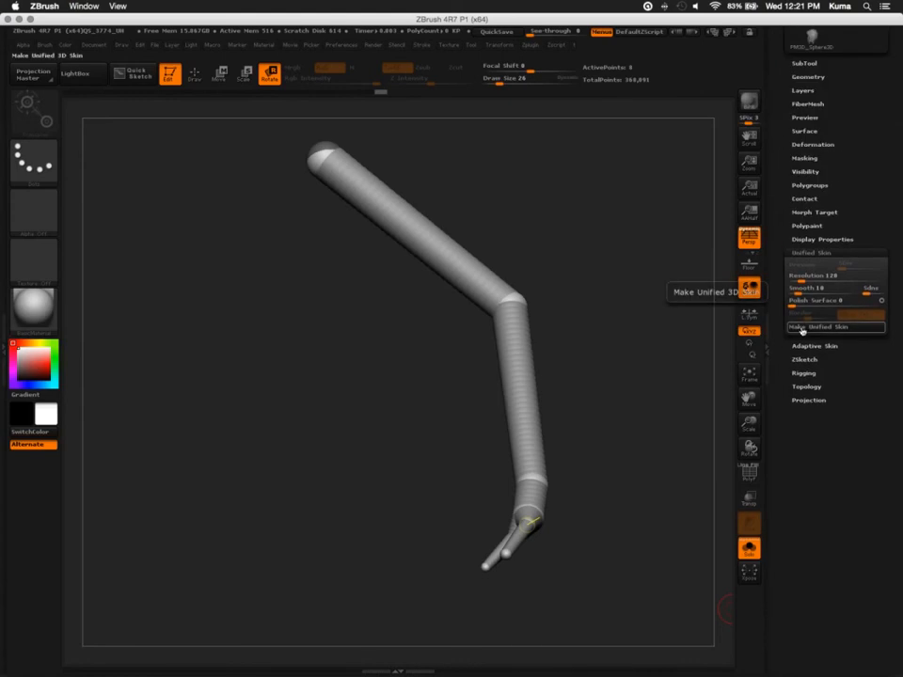
pyautogui.click(802, 327)
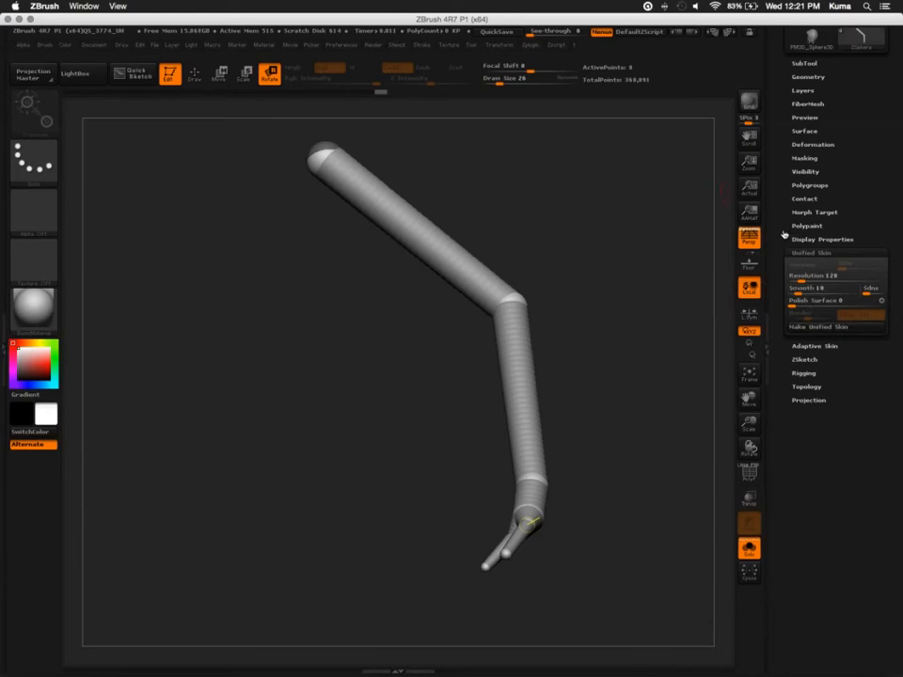
pyautogui.moveTo(781, 255); pyautogui.dragTo(779, 306)
pyautogui.click(810, 173)
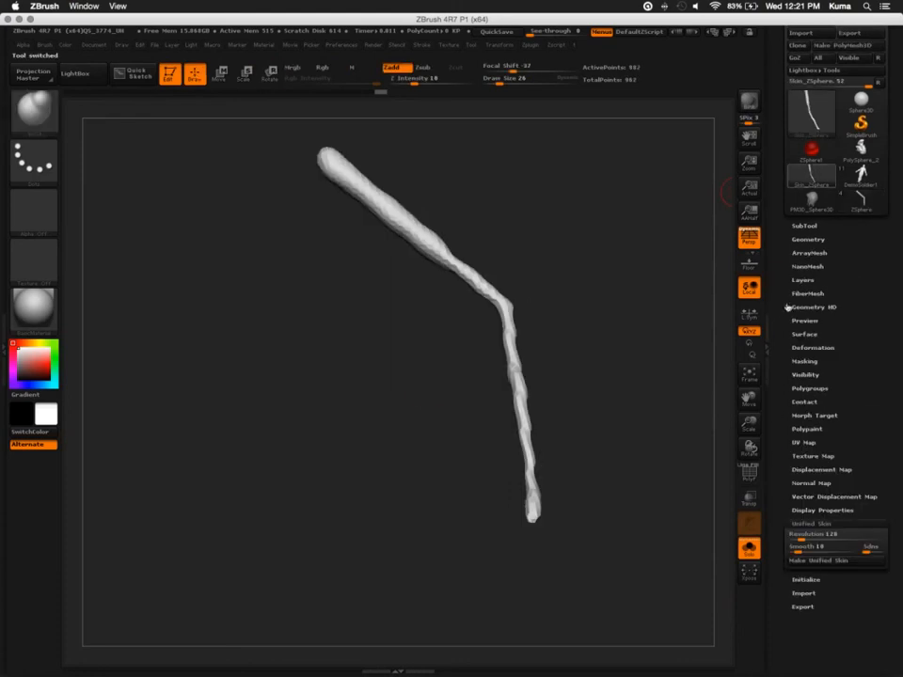
# Generate another unified skin from the ZSphere leg and make the new skin mesh the active tool
pyautogui.moveTo(423, 403); pyautogui.dragTo(414, 426)
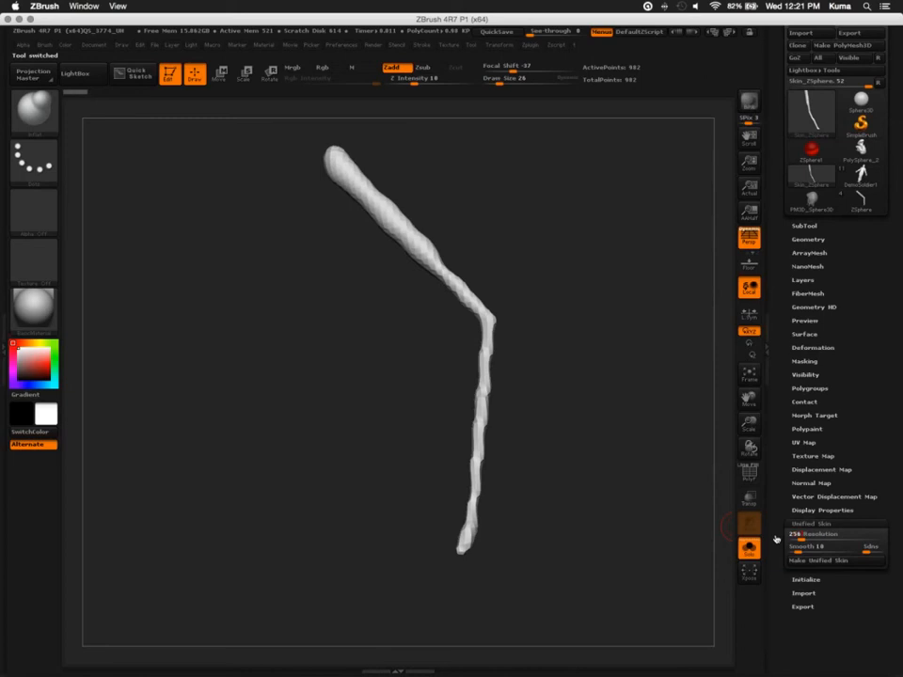
pyautogui.click(864, 202)
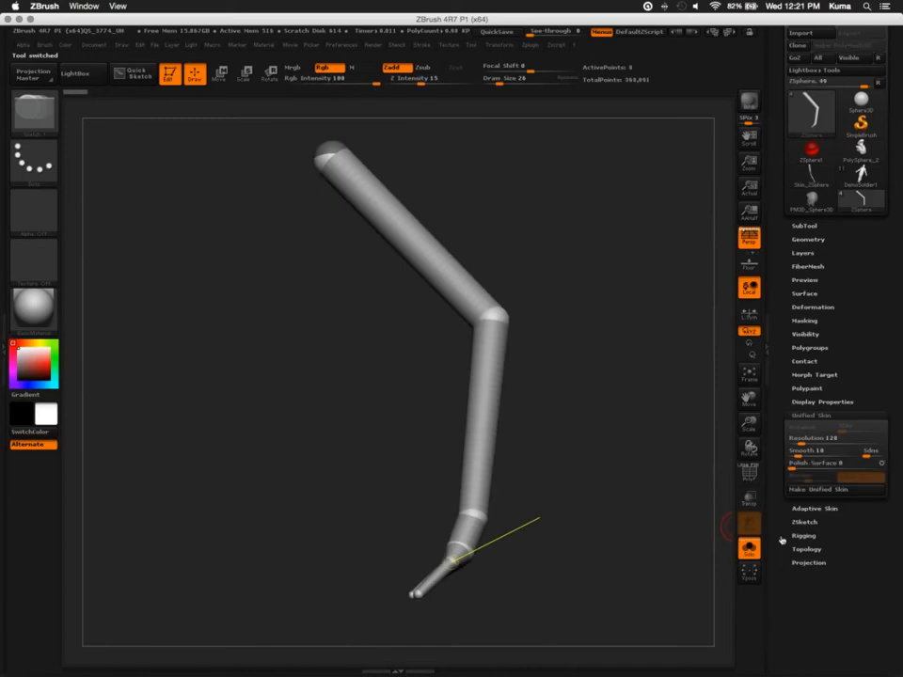
pyautogui.click(797, 490)
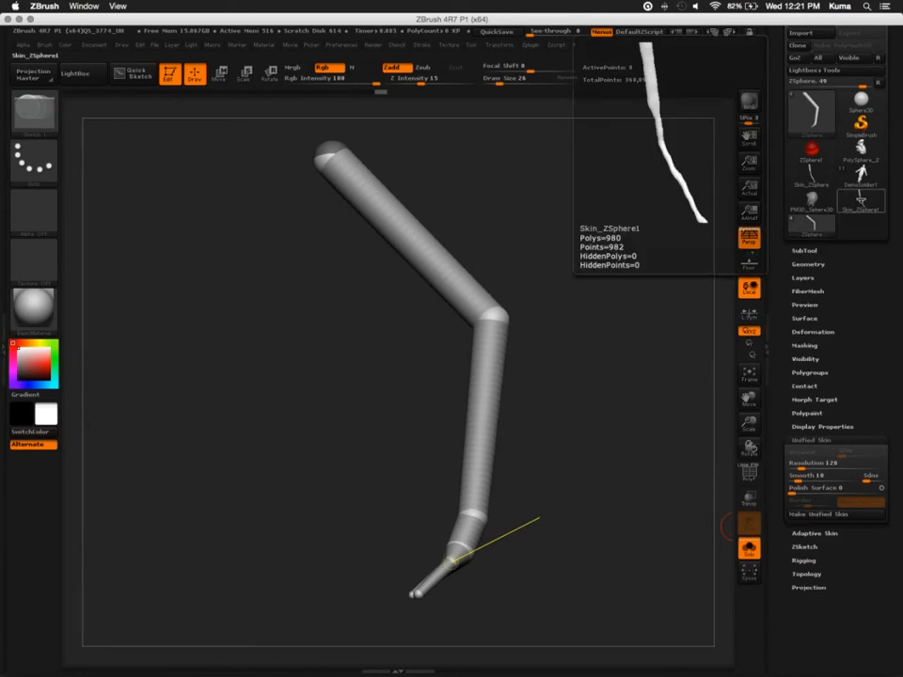
pyautogui.click(861, 201)
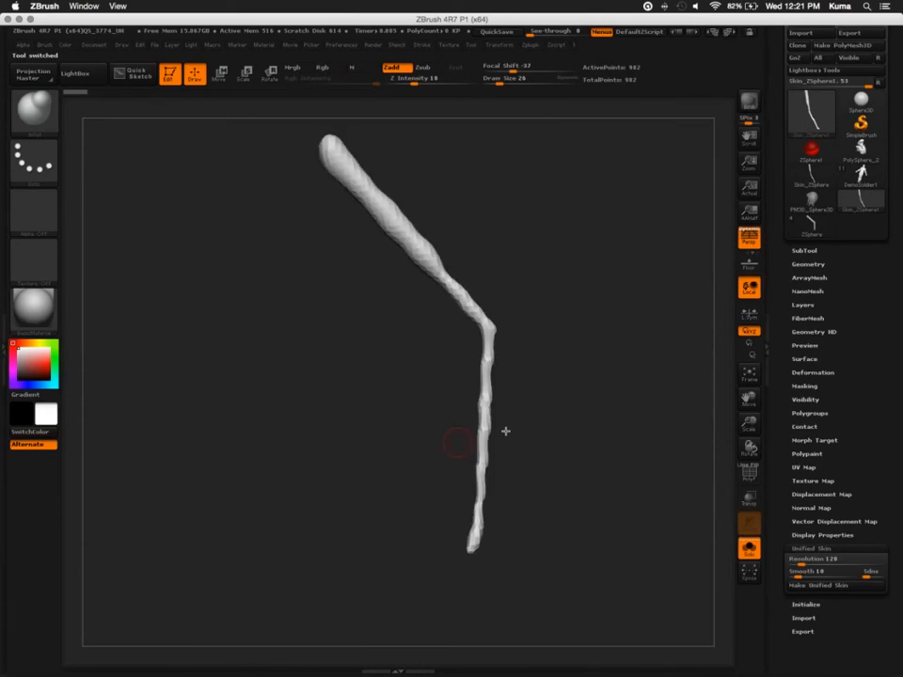
# Delete the earlier Skin_ZSphere mesh and return to the ZSphere leg tool
pyautogui.moveTo(811, 175)
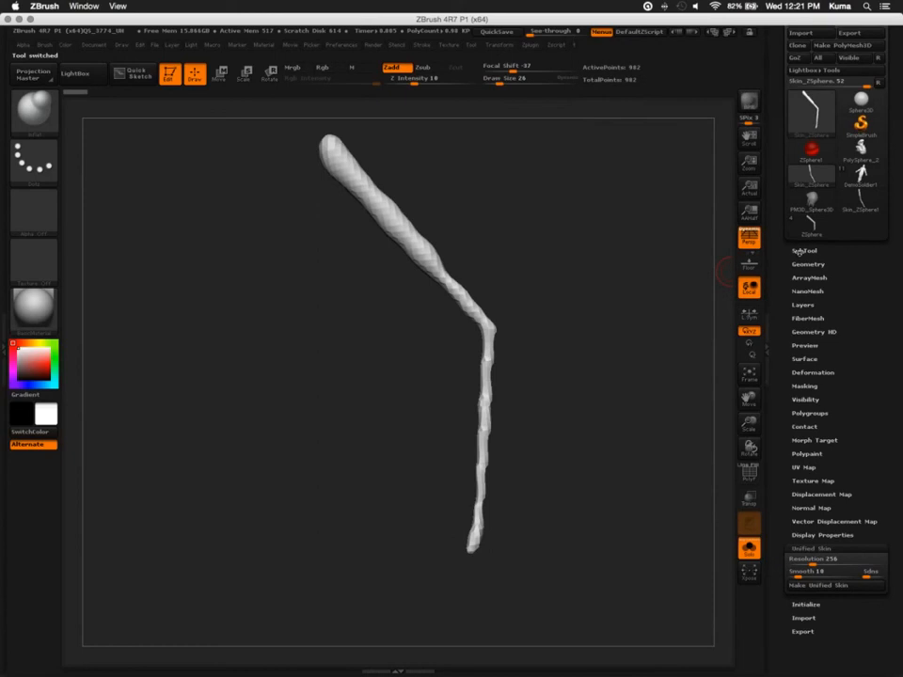
pyautogui.click(804, 251)
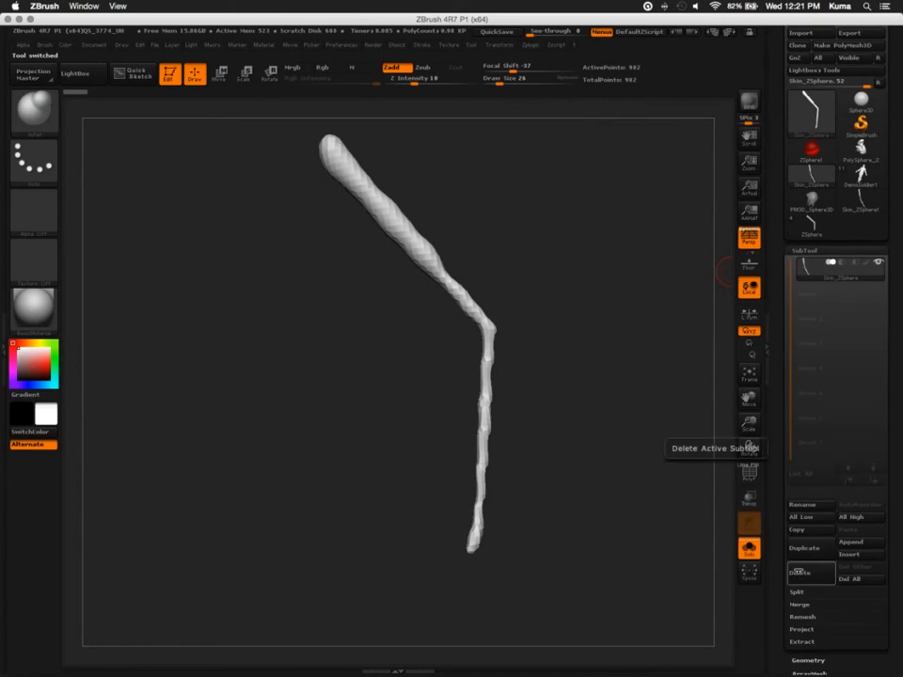
pyautogui.click(795, 561)
pyautogui.click(688, 653)
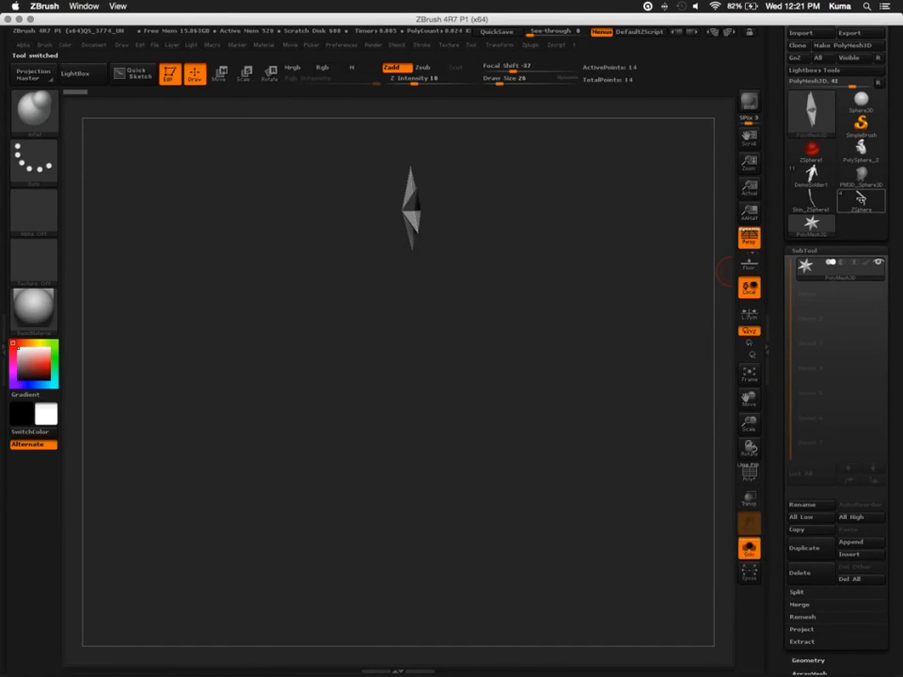
pyautogui.click(859, 199)
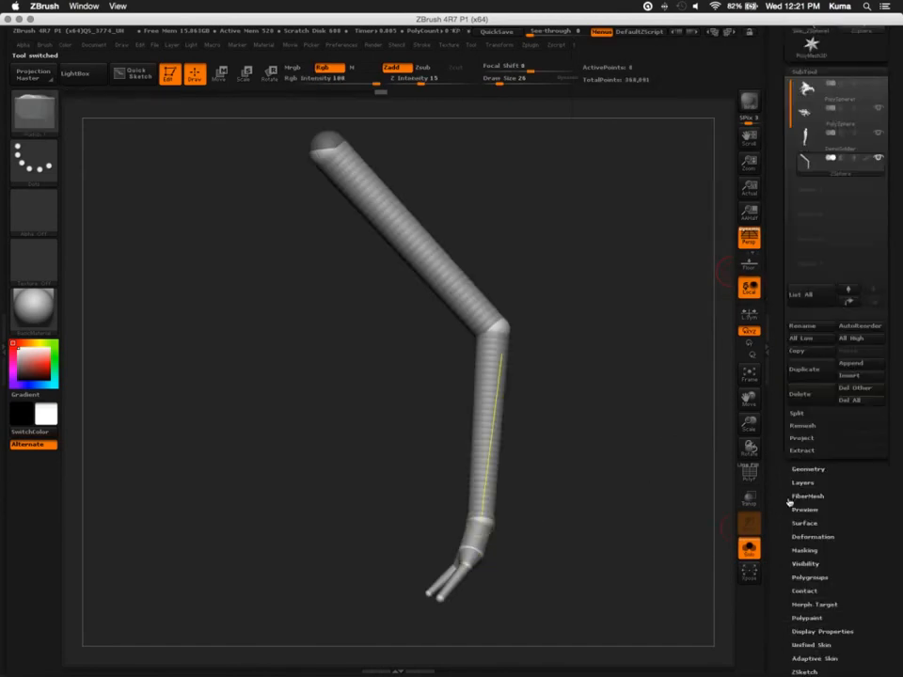
# Look through the ZSphere leg's geometry options and the Remesh settings of its subtools
pyautogui.moveTo(788, 503); pyautogui.dragTo(795, 330)
pyautogui.click(795, 344)
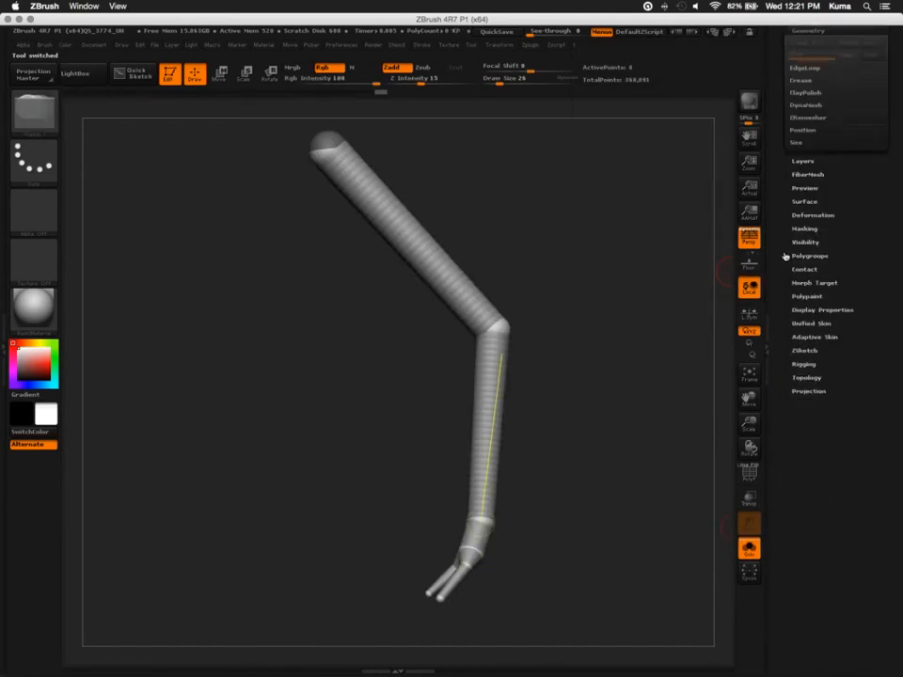
pyautogui.moveTo(784, 108); pyautogui.dragTo(788, 222)
pyautogui.click(796, 136)
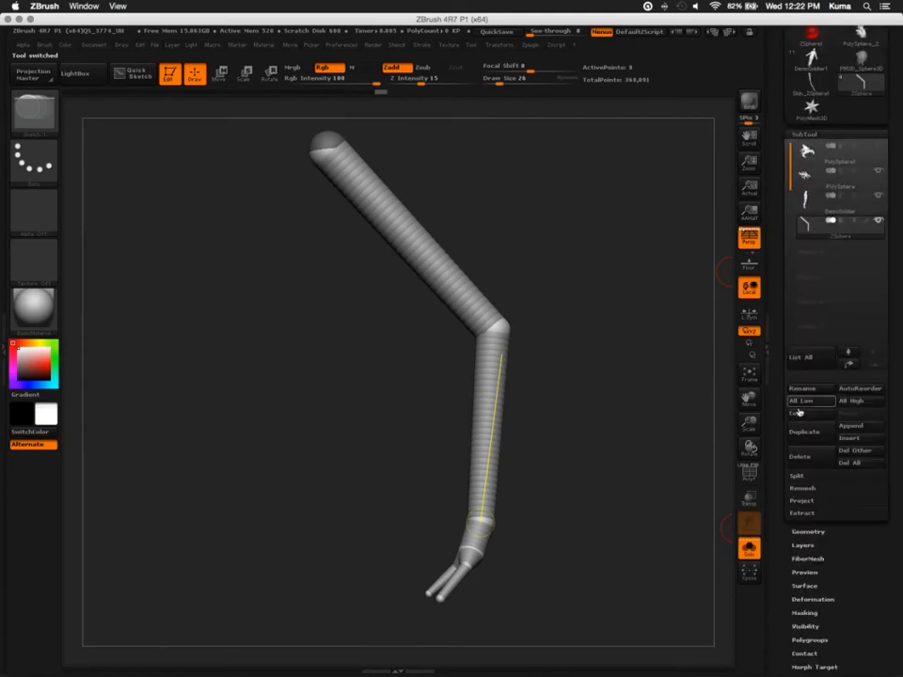
pyautogui.click(800, 488)
pyautogui.click(806, 518)
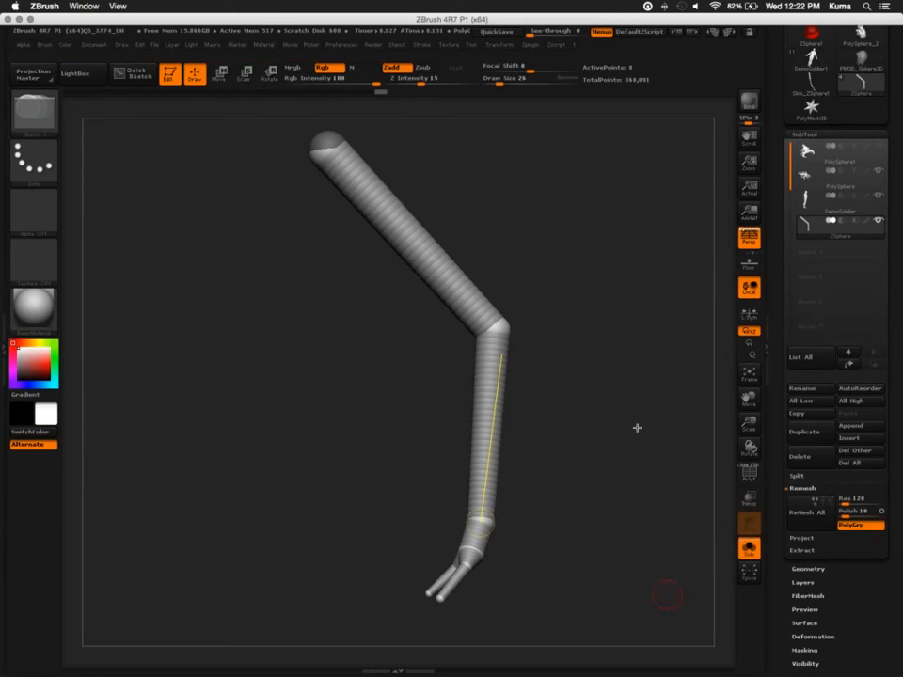
pyautogui.moveTo(395, 362); pyautogui.dragTo(406, 403)
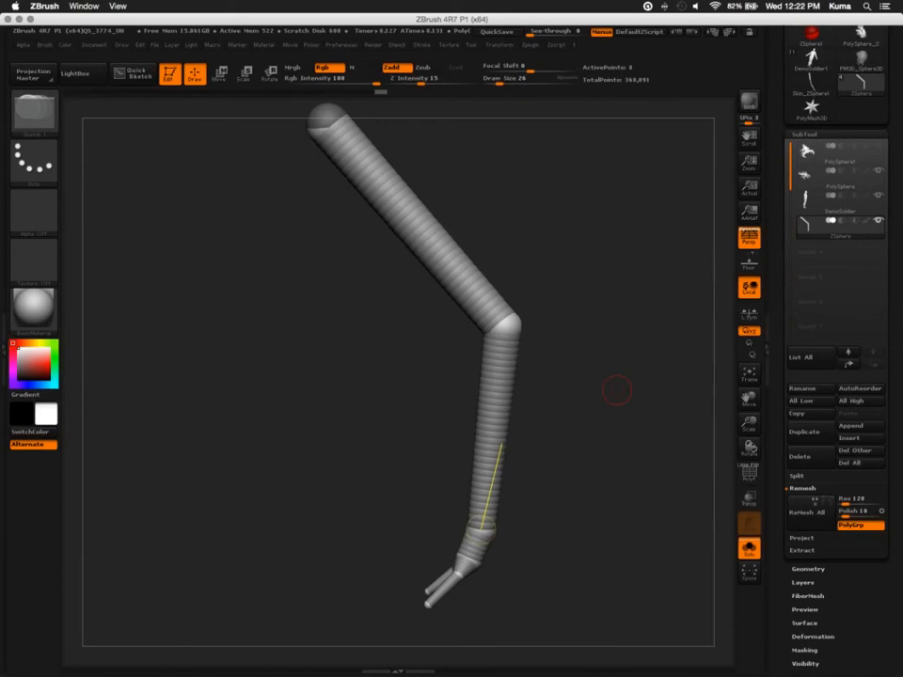
# Look at the other loaded tools, including the skin mesh and PolyMesh3D, and return to the ZSphere leg
pyautogui.click(810, 84)
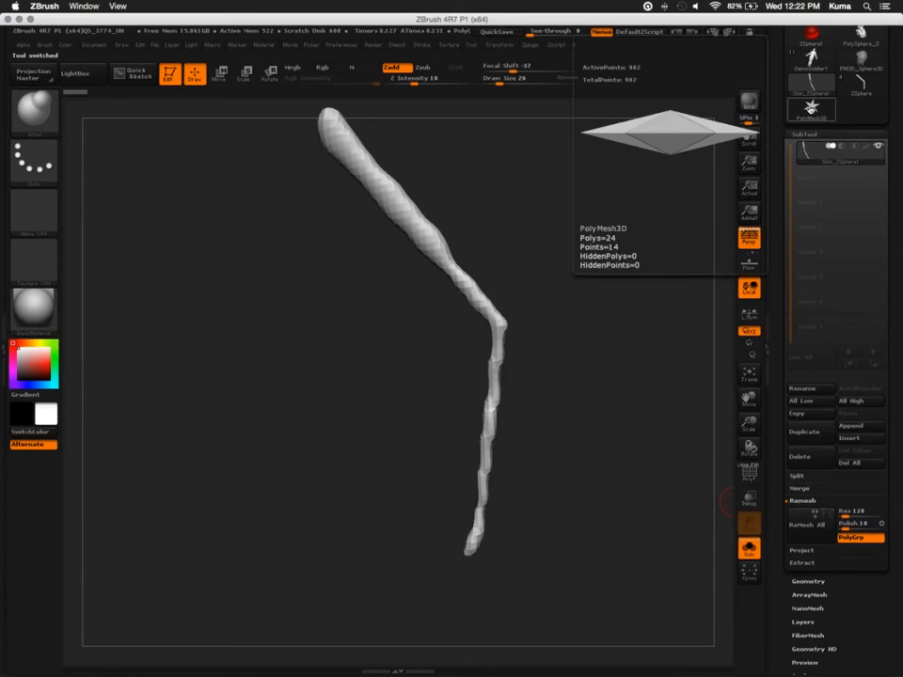
pyautogui.click(811, 111)
pyautogui.click(811, 58)
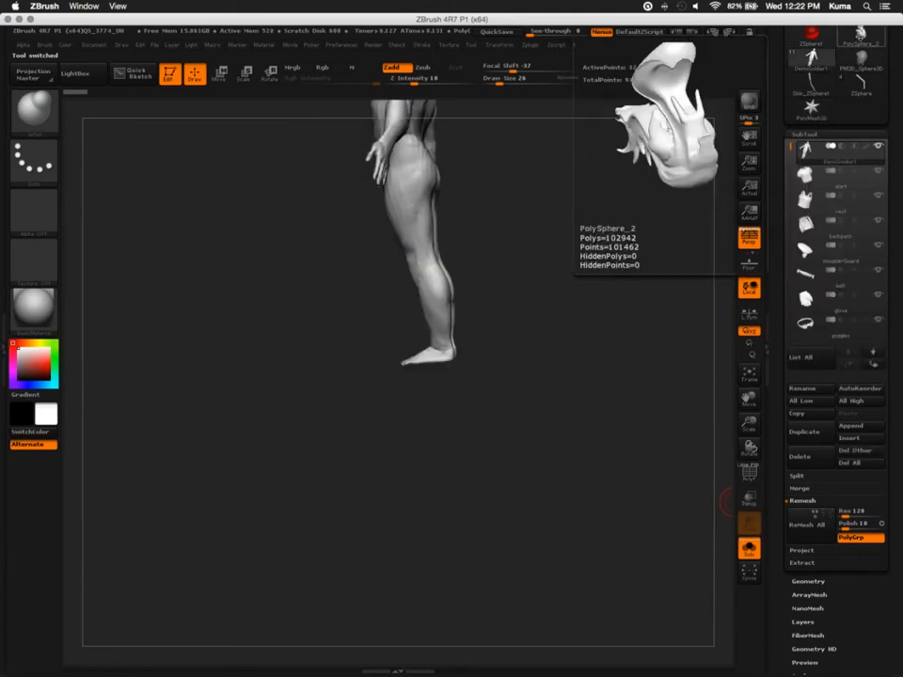
pyautogui.click(861, 36)
pyautogui.click(861, 85)
# Show the whole creature and append the Skin_ZSphere1 mesh as an active subtool in place of the hidden ZSphere leg
pyautogui.keyDown('alt'); pyautogui.moveTo(553, 368); pyautogui.dragTo(513, 330); pyautogui.keyUp('alt')
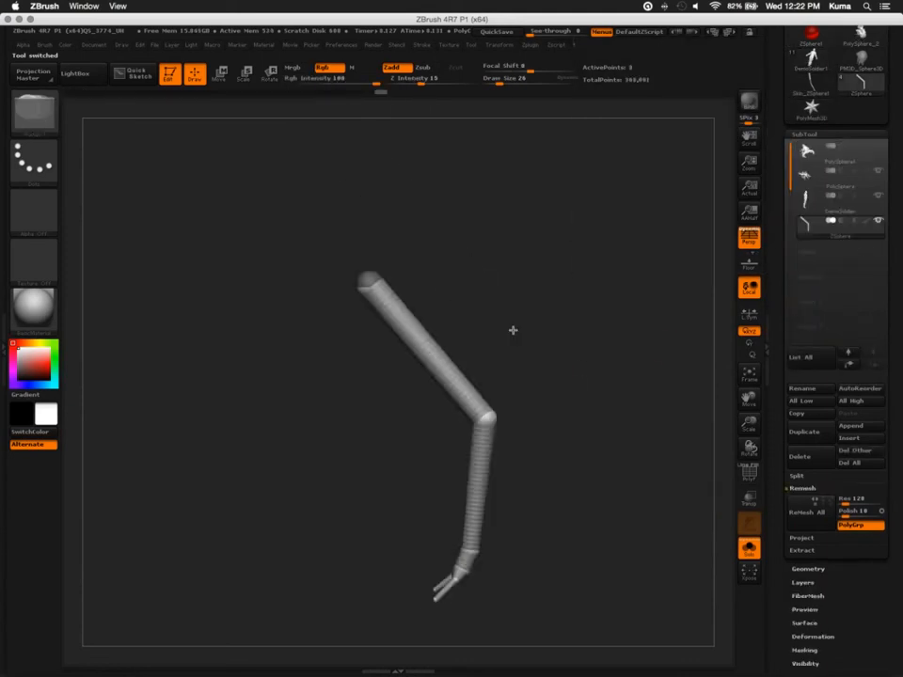
pyautogui.click(749, 548)
pyautogui.click(849, 426)
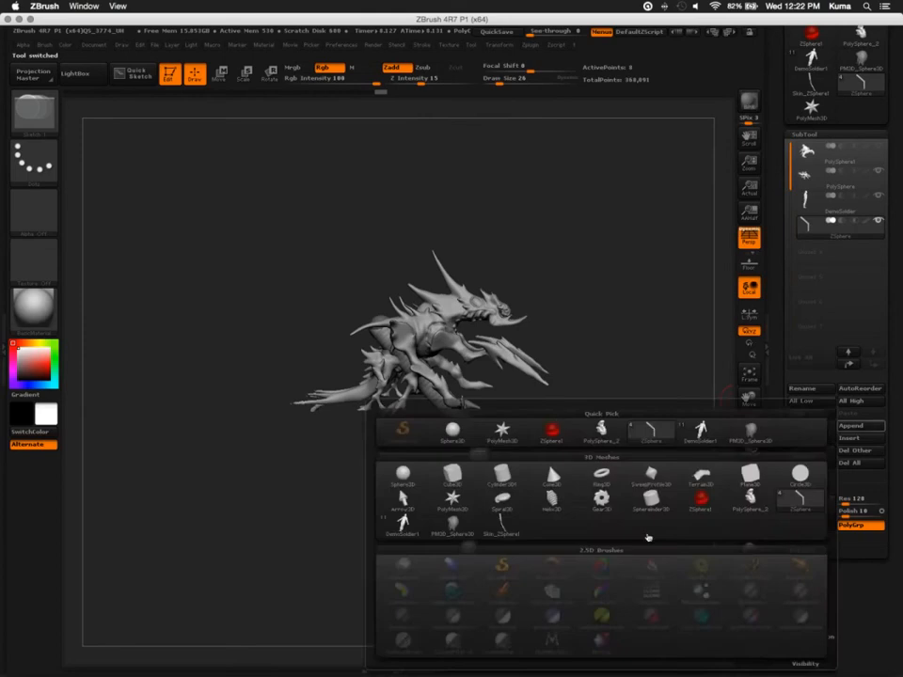
pyautogui.click(851, 428)
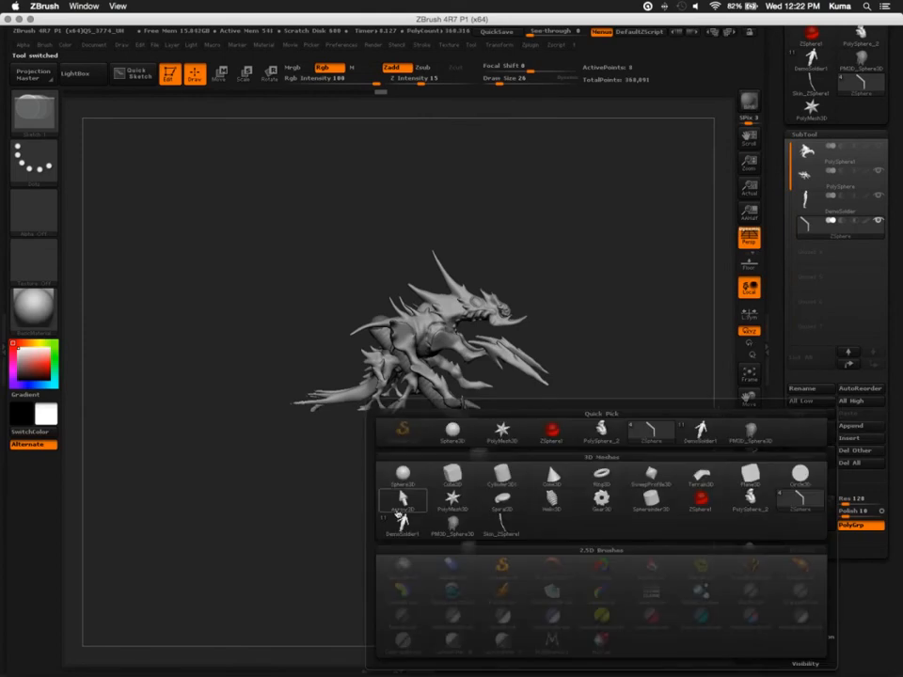
pyautogui.click(502, 527)
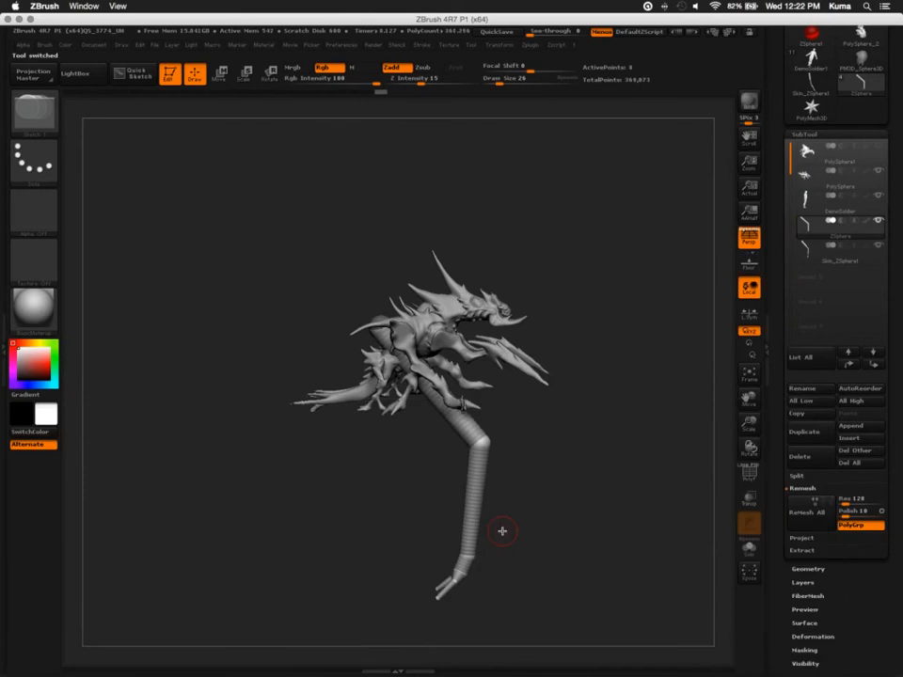
pyautogui.click(850, 226)
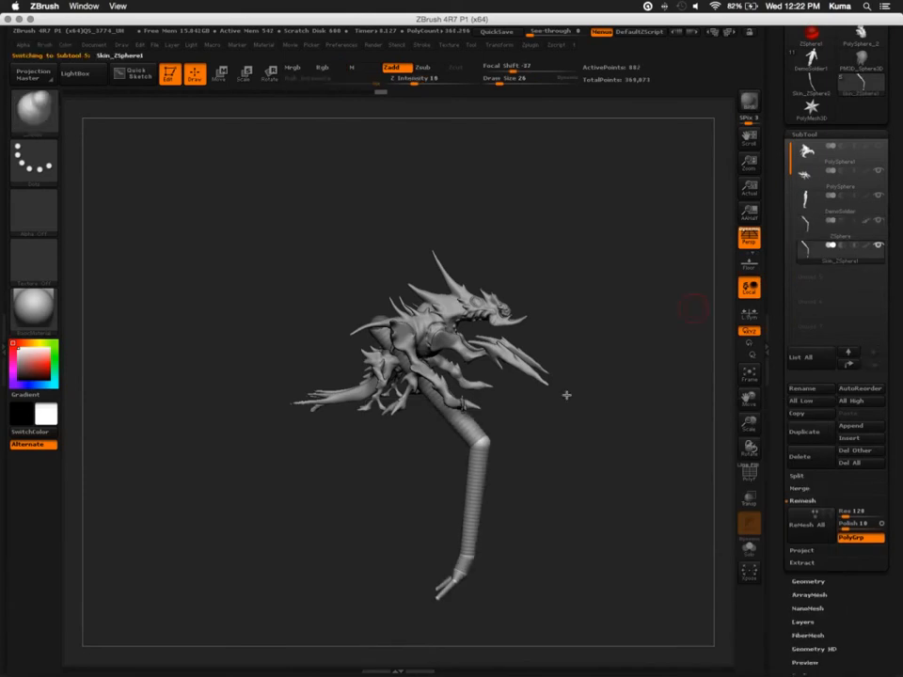
pyautogui.click(879, 224)
# Convert the leg skin to a DynaMesh at resolution 64 and smooth its faceted surface
pyautogui.keyDown('alt'); pyautogui.moveTo(448, 493); pyautogui.dragTo(478, 536); pyautogui.keyUp('alt')
pyautogui.keyDown('alt'); pyautogui.moveTo(447, 404); pyautogui.dragTo(435, 562); pyautogui.keyUp('alt')
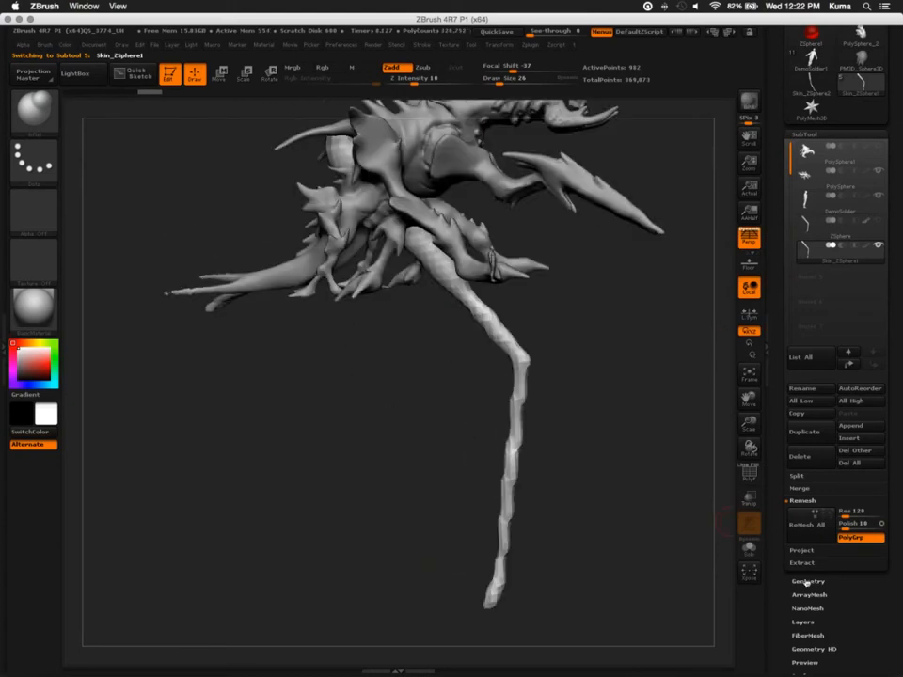
pyautogui.click(806, 584)
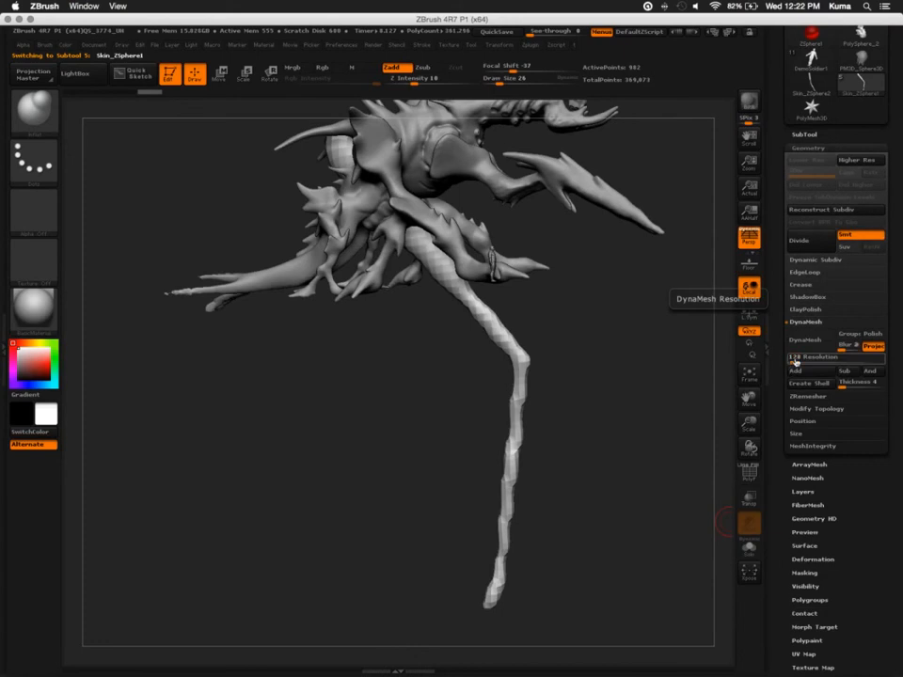
pyautogui.moveTo(795, 362); pyautogui.dragTo(792, 370)
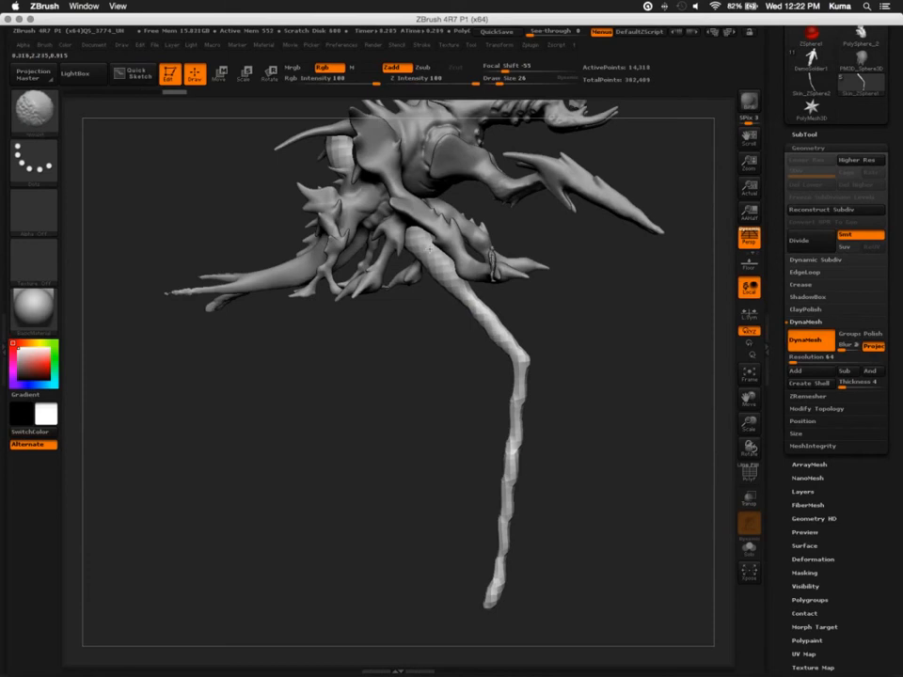
pyautogui.keyDown('shift'); pyautogui.moveTo(510, 357); pyautogui.dragTo(504, 523); pyautogui.keyUp('shift')
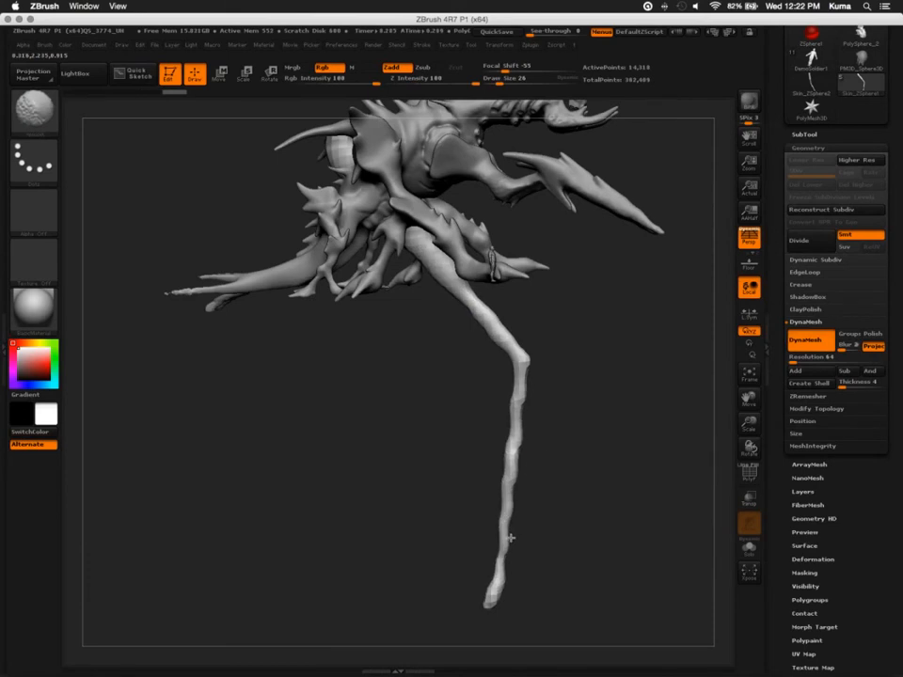
# Thicken the leg's lower and upper segments with the Inflate brush at draw size 38
pyautogui.press('b')
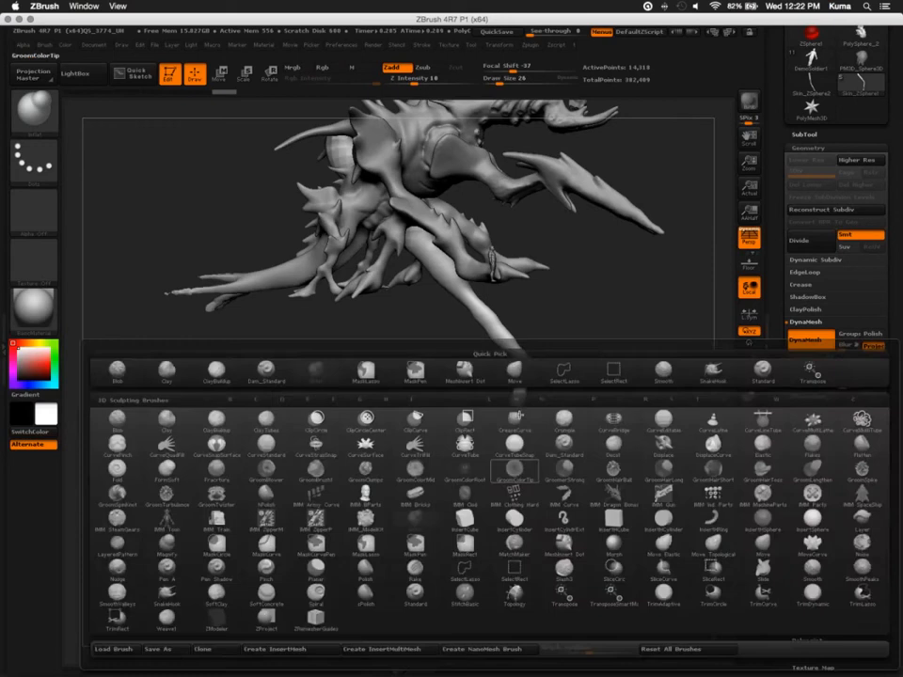
pyautogui.press('i')
pyautogui.press('n')
pyautogui.press(']')
pyautogui.moveTo(520, 405)
pyautogui.mouseDown()
pyautogui.moveTo(515, 433)
pyautogui.moveTo(521, 361)
pyautogui.moveTo(495, 579)
pyautogui.mouseUp()
pyautogui.moveTo(446, 270); pyautogui.dragTo(519, 372)
# Reshape the upper leg and bulge the knee with the SnakeHook brush at draw size 70
pyautogui.moveTo(497, 541)
pyautogui.mouseDown()
pyautogui.moveTo(452, 490)
pyautogui.moveTo(394, 483)
pyautogui.moveTo(441, 480)
pyautogui.moveTo(391, 471)
pyautogui.mouseUp()
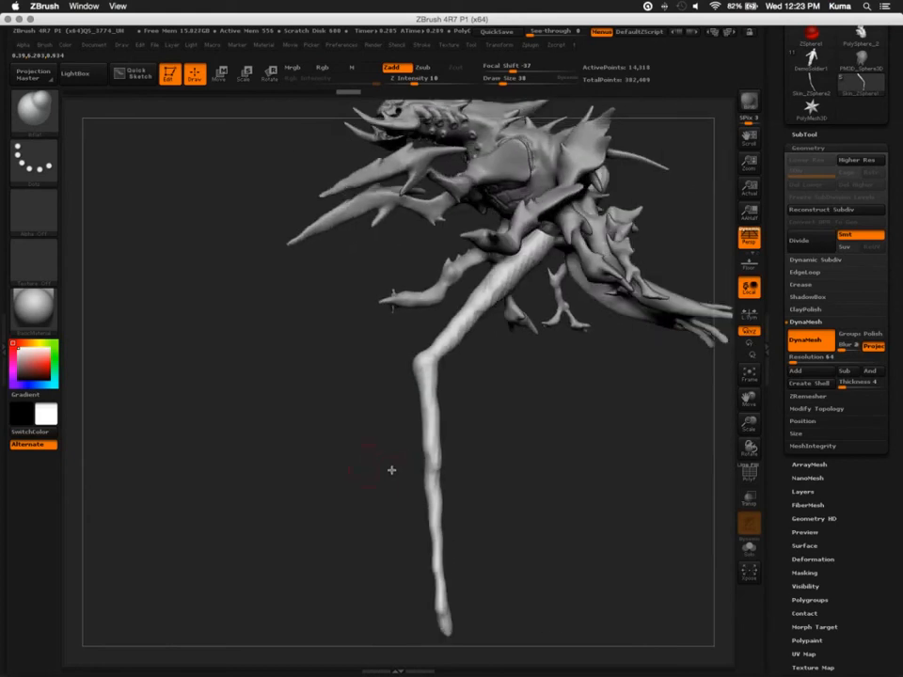
pyautogui.press('b')
pyautogui.press('s')
pyautogui.press('h')
pyautogui.moveTo(440, 318)
pyautogui.mouseDown()
pyautogui.moveTo(422, 308)
pyautogui.moveTo(435, 325)
pyautogui.moveTo(467, 313)
pyautogui.moveTo(494, 284)
pyautogui.mouseUp()
pyautogui.press(']')
pyautogui.press(']')
pyautogui.press(']')
pyautogui.moveTo(404, 339); pyautogui.dragTo(415, 362)
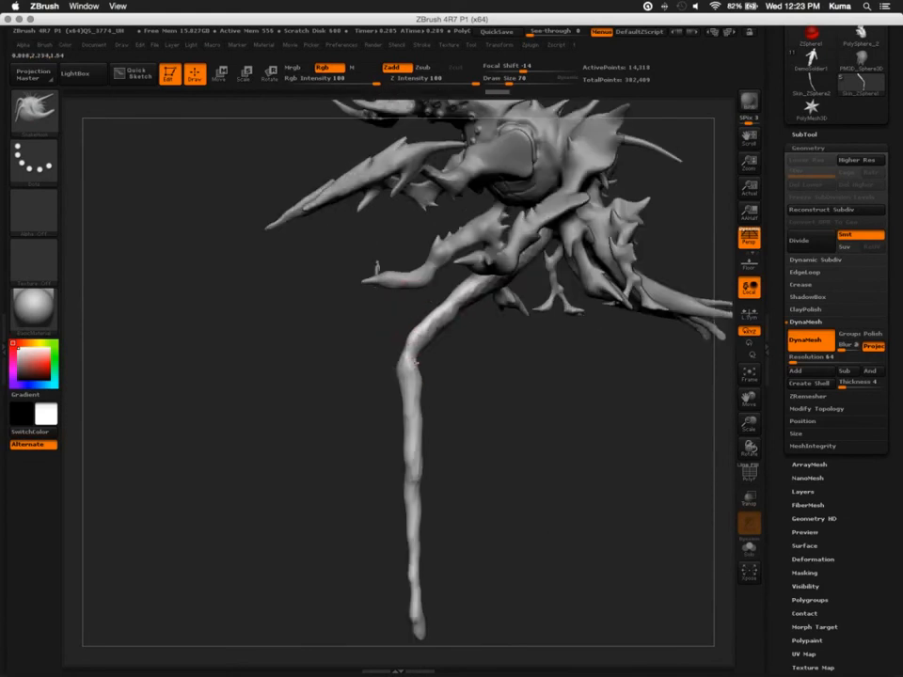
pyautogui.moveTo(415, 362)
pyautogui.keyDown('ctrl'); pyautogui.mouseDown(button='right')
pyautogui.moveTo(434, 352)
pyautogui.moveTo(469, 356)
pyautogui.moveTo(397, 367)
pyautogui.moveTo(380, 291)
pyautogui.mouseUp(button='right'); pyautogui.keyUp('ctrl')
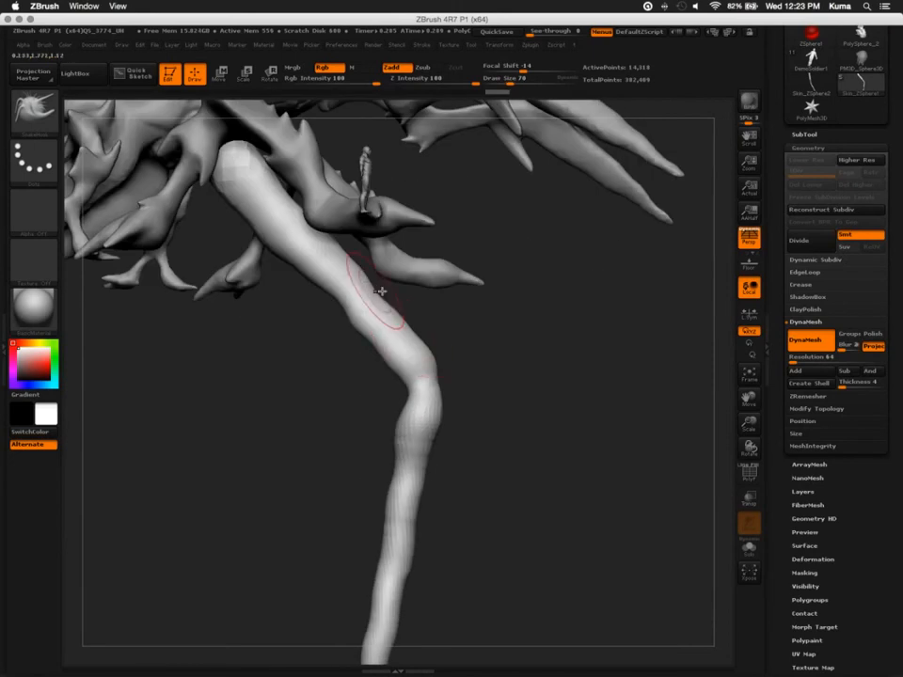
# Pull the upper leg into shape toward the body and smooth the shank at draw size 86
pyautogui.moveTo(411, 333)
pyautogui.mouseDown()
pyautogui.moveTo(436, 361)
pyautogui.moveTo(389, 346)
pyautogui.moveTo(360, 311)
pyautogui.mouseUp()
pyautogui.press(']')
pyautogui.moveTo(332, 301)
pyautogui.mouseDown()
pyautogui.moveTo(340, 293)
pyautogui.moveTo(229, 193)
pyautogui.mouseUp()
pyautogui.moveTo(451, 406)
pyautogui.mouseDown()
pyautogui.moveTo(372, 419)
pyautogui.moveTo(339, 290)
pyautogui.moveTo(275, 278)
pyautogui.mouseUp()
pyautogui.keyDown('shift'); pyautogui.moveTo(318, 316); pyautogui.dragTo(302, 500); pyautogui.keyUp('shift')
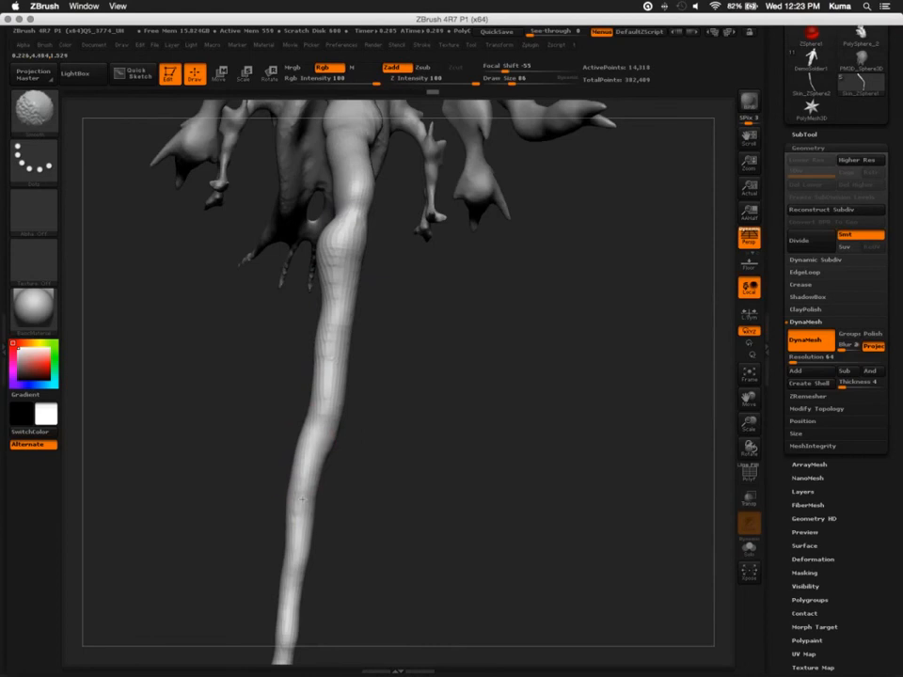
# Adjust the contour of the long lower leg segment with the SnakeHook brush at draw size 114
pyautogui.keyDown('alt'); pyautogui.moveTo(307, 395); pyautogui.dragTo(326, 320); pyautogui.keyUp('alt')
pyautogui.moveTo(325, 382); pyautogui.dragTo(331, 389)
pyautogui.moveTo(308, 470); pyautogui.dragTo(315, 469)
pyautogui.moveTo(321, 387); pyautogui.dragTo(327, 386)
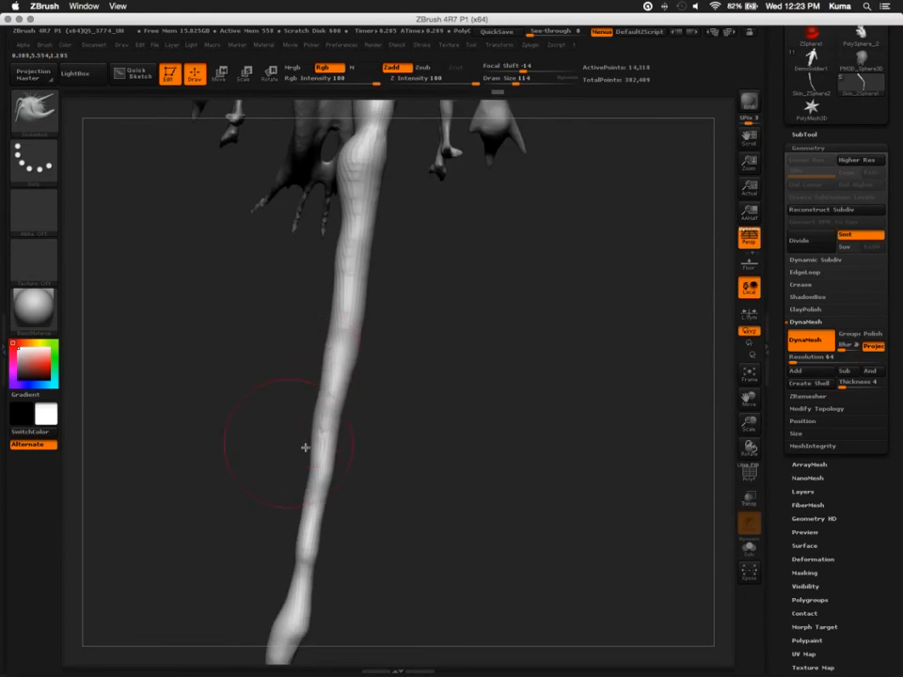
# Pull two claw prongs out of the foot end with the SnakeHook brush at draw size 38
pyautogui.keyDown('alt'); pyautogui.moveTo(305, 448); pyautogui.dragTo(414, 429); pyautogui.keyUp('alt')
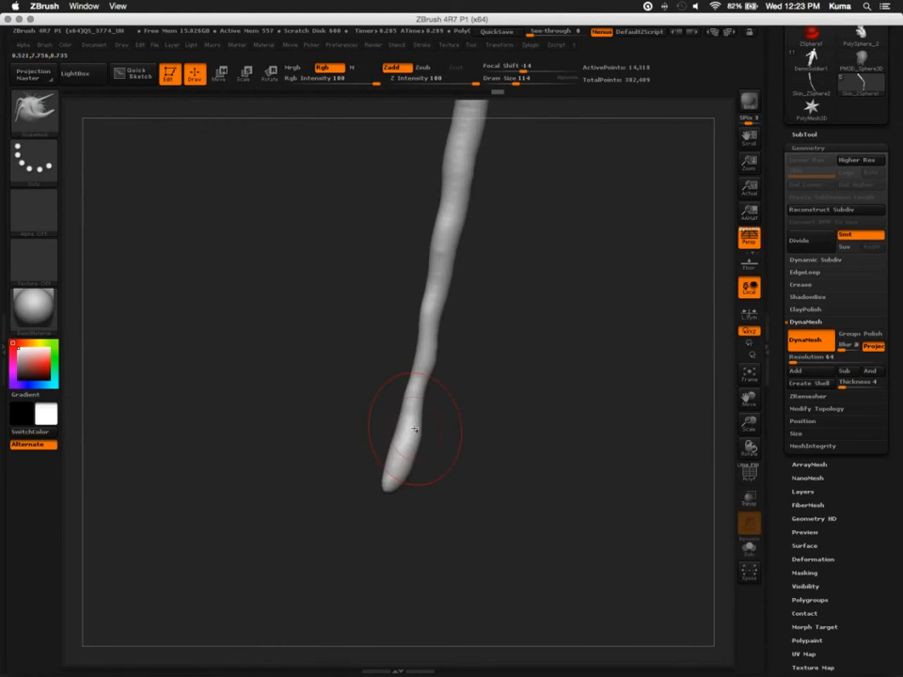
pyautogui.press('b')
pyautogui.press('Escape')
pyautogui.press('[')
pyautogui.press('[')
pyautogui.press('[')
pyautogui.press('[')
pyautogui.press('[')
pyautogui.moveTo(378, 475)
pyautogui.mouseDown()
pyautogui.moveTo(385, 485)
pyautogui.moveTo(322, 506)
pyautogui.moveTo(239, 449)
pyautogui.moveTo(319, 483)
pyautogui.moveTo(376, 469)
pyautogui.moveTo(328, 462)
pyautogui.moveTo(323, 452)
pyautogui.moveTo(379, 486)
pyautogui.mouseUp()
pyautogui.press('space')
pyautogui.press('[')
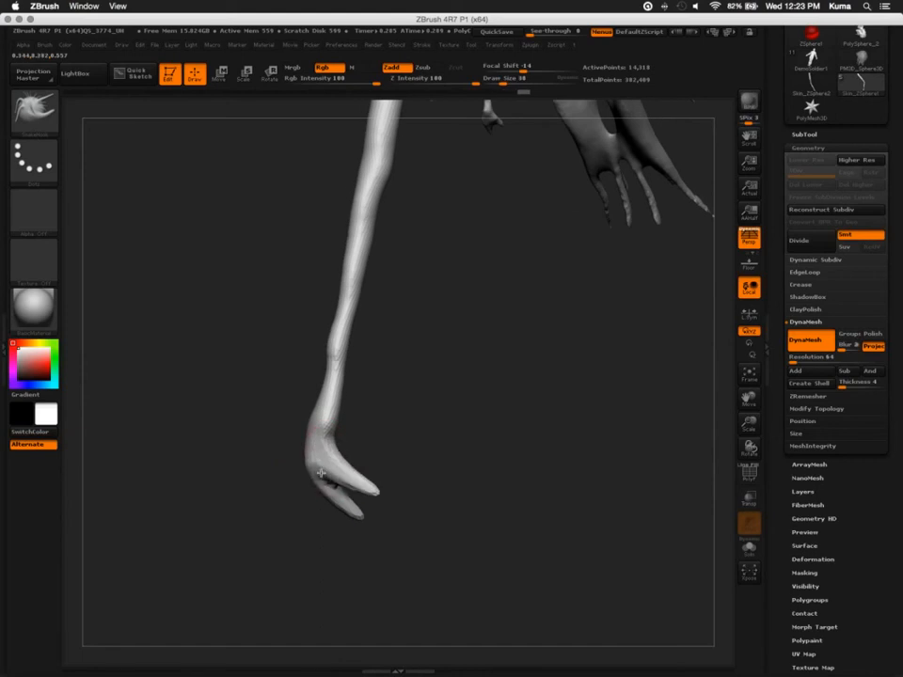
# Refine the base of the claw and narrow the shank above it with the SnakeHook brush at draw size 46
pyautogui.press('[')
pyautogui.moveTo(304, 455)
pyautogui.mouseDown()
pyautogui.moveTo(329, 452)
pyautogui.moveTo(303, 425)
pyautogui.moveTo(325, 435)
pyautogui.moveTo(331, 377)
pyautogui.moveTo(288, 365)
pyautogui.mouseUp()
pyautogui.press(']')
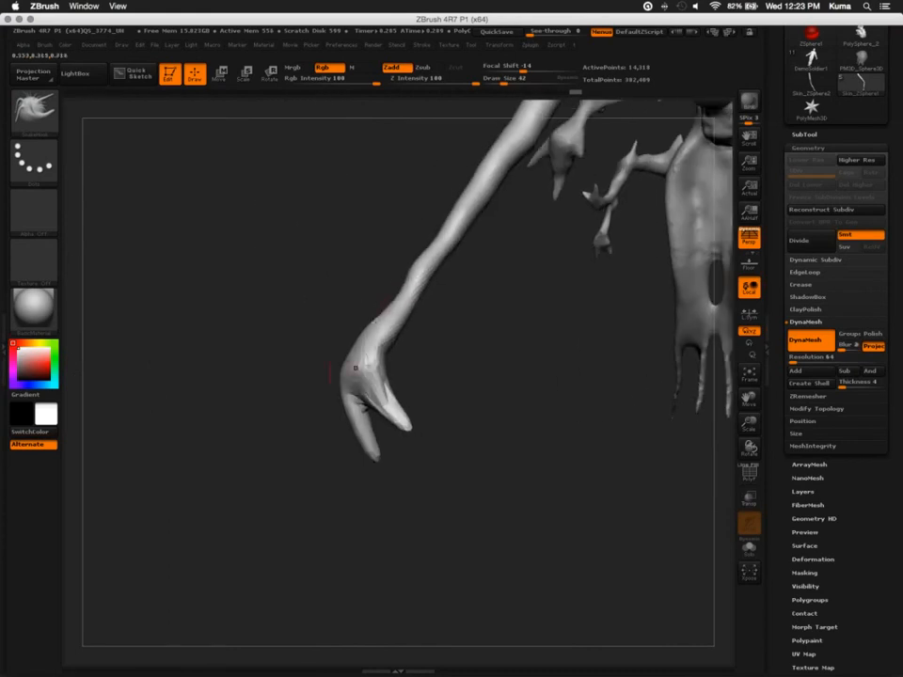
pyautogui.press('[')
pyautogui.press('[')
pyautogui.press(']')
pyautogui.press(']')
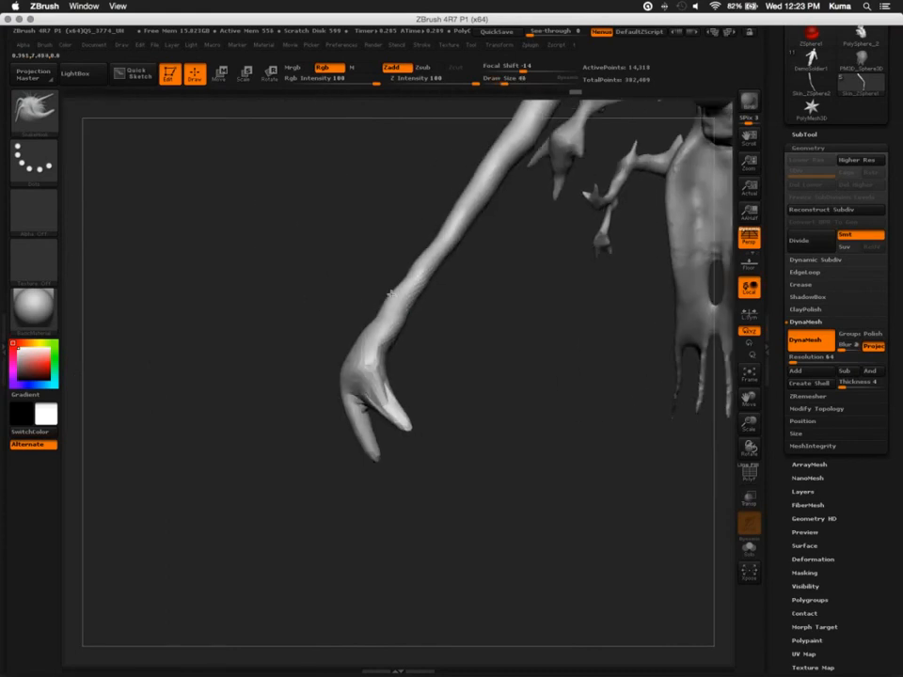
pyautogui.moveTo(406, 275)
pyautogui.mouseDown()
pyautogui.moveTo(419, 254)
pyautogui.moveTo(413, 268)
pyautogui.mouseUp()
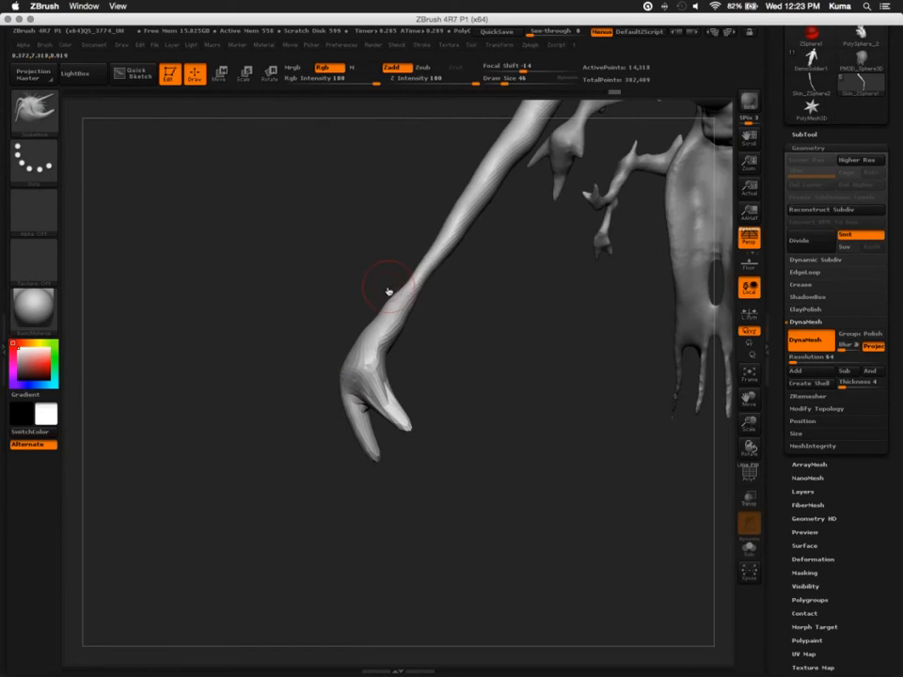
# Thicken the ankle and claw with the Inflate brush and recalculate the leg's DynaMesh
pyautogui.press('b')
pyautogui.press('i')
pyautogui.press('n')
pyautogui.moveTo(429, 254)
pyautogui.mouseDown()
pyautogui.moveTo(412, 282)
pyautogui.moveTo(474, 188)
pyautogui.moveTo(395, 318)
pyautogui.moveTo(387, 395)
pyautogui.mouseUp()
pyautogui.keyDown('ctrl'); pyautogui.moveTo(256, 289); pyautogui.dragTo(241, 363); pyautogui.keyUp('ctrl')
pyautogui.moveTo(311, 371)
pyautogui.mouseDown()
pyautogui.moveTo(272, 327)
pyautogui.moveTo(294, 355)
pyautogui.moveTo(277, 311)
pyautogui.moveTo(367, 465)
pyautogui.moveTo(351, 432)
pyautogui.moveTo(353, 446)
pyautogui.mouseUp()
# Lay out a Transpose scale line from the creature's underside and retopologize the leg using ZRemesher with a target polygon count of 5
pyautogui.press('e')
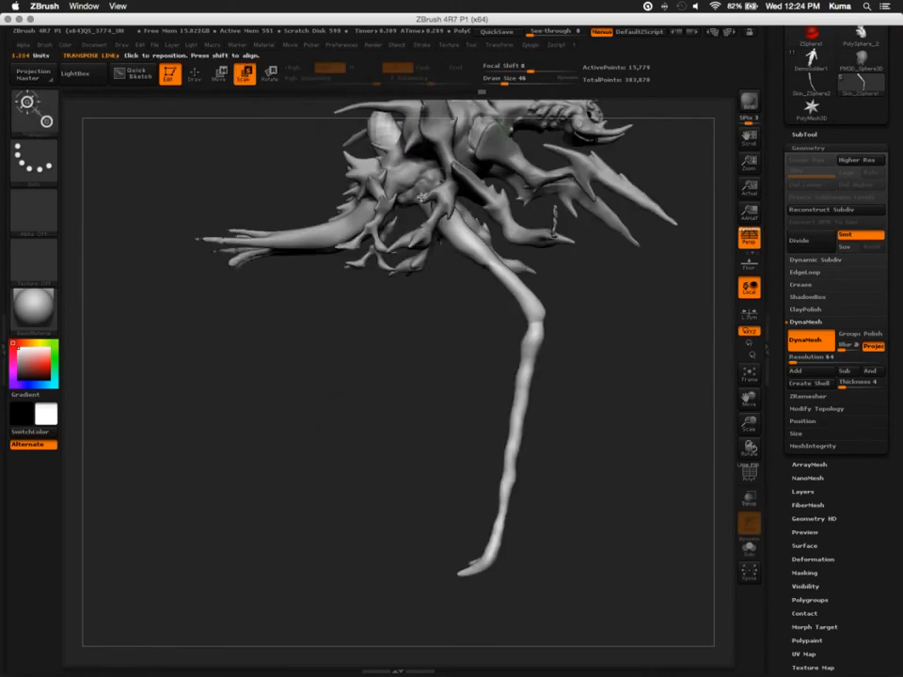
pyautogui.moveTo(421, 198); pyautogui.dragTo(369, 442)
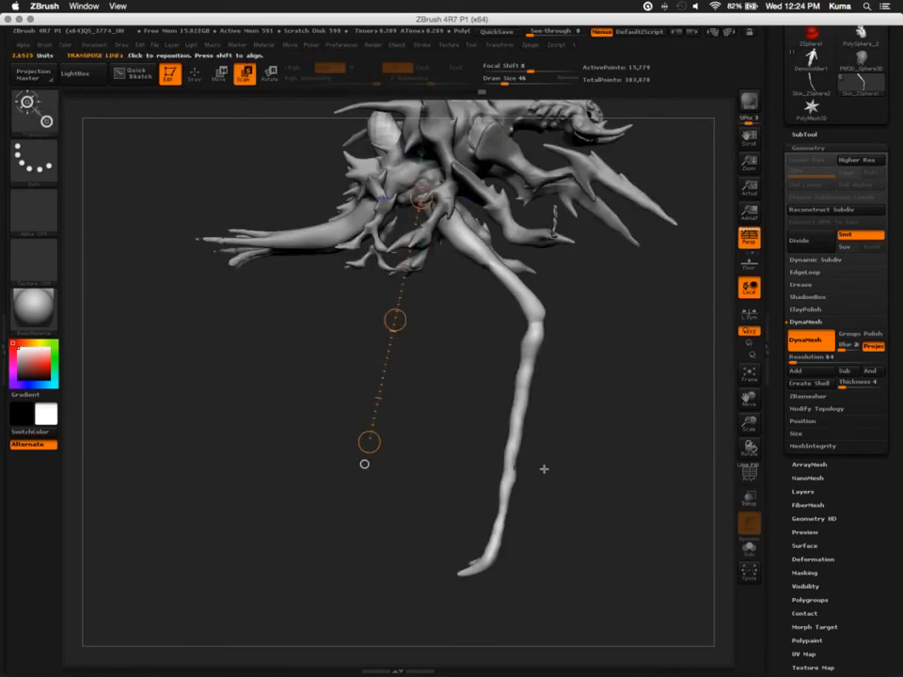
pyautogui.click(802, 397)
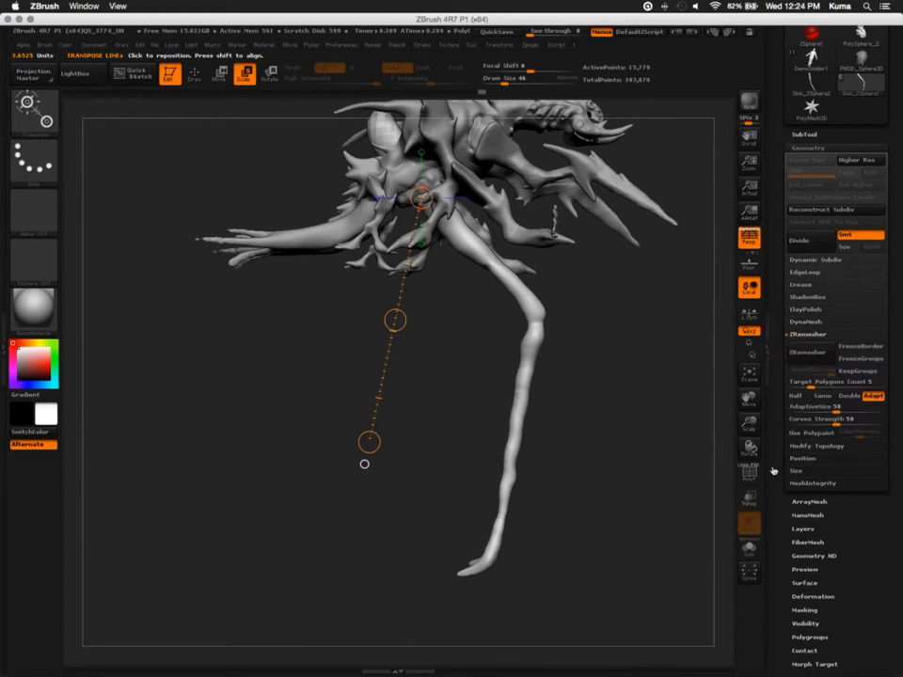
pyautogui.click(802, 355)
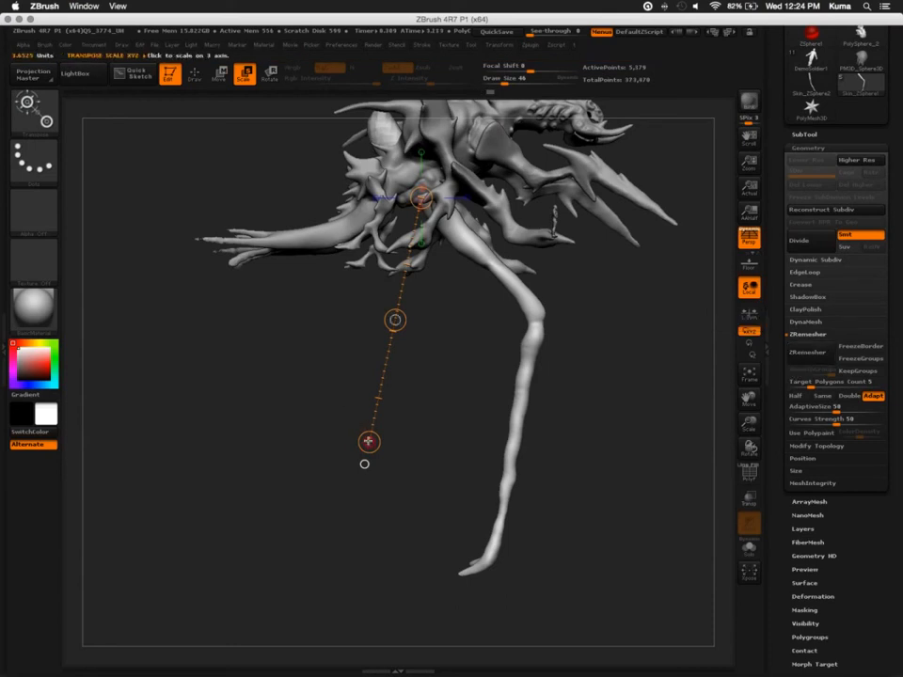
# Shrink the leg with Transpose Scale and repeat the reduction until it is a small appendage near the creature's underside
pyautogui.moveTo(369, 441); pyautogui.dragTo(378, 255)
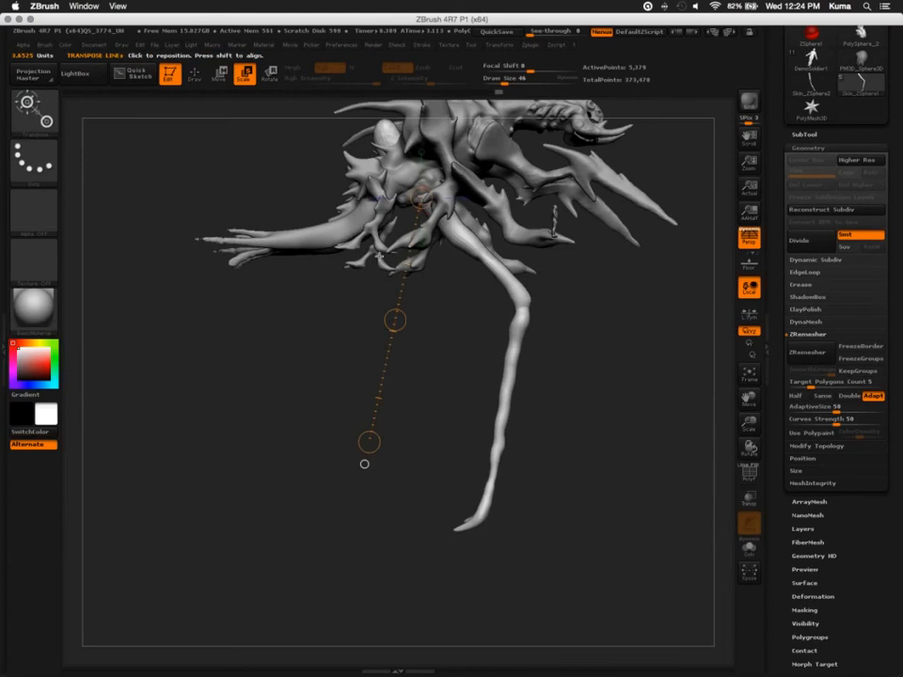
pyautogui.press('1')
pyautogui.press('1')
pyautogui.press('1')
pyautogui.press('1')
pyautogui.press('1')
pyautogui.press('1')
pyautogui.press('1')
pyautogui.press('1')
pyautogui.press('1')
pyautogui.press('1')
pyautogui.press('1')
pyautogui.press('1')
pyautogui.press('1')
pyautogui.press('1')
pyautogui.press('1')
pyautogui.press('1')
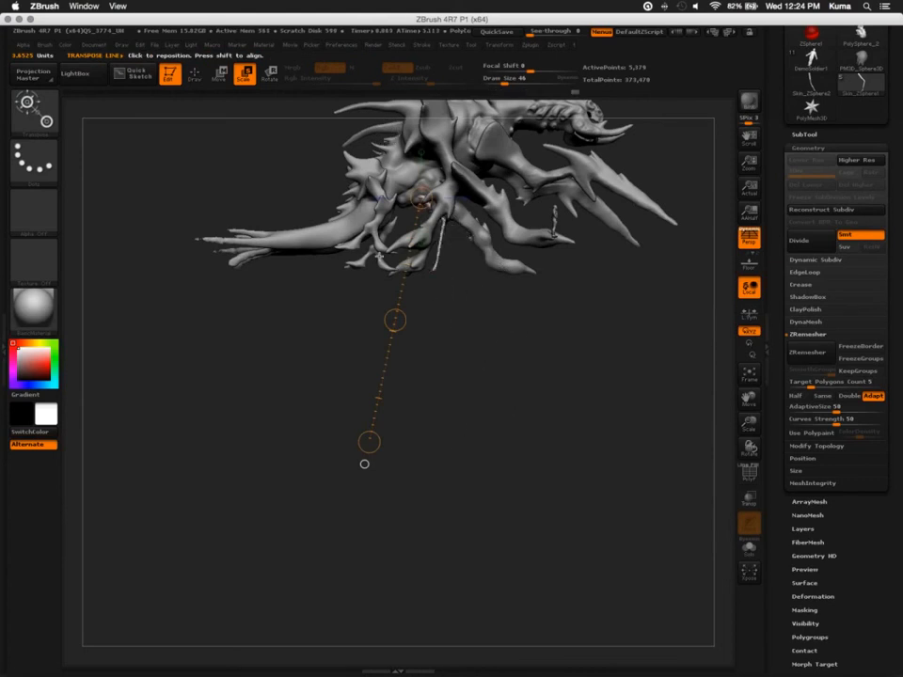
# Move the small leg along the creature's midline from the rounded belly mass to the base of the neck with Transpose Move
pyautogui.moveTo(217, 466)
pyautogui.mouseDown()
pyautogui.moveTo(201, 295)
pyautogui.moveTo(294, 356)
pyautogui.moveTo(243, 488)
pyautogui.moveTo(274, 560)
pyautogui.moveTo(277, 517)
pyautogui.mouseUp()
pyautogui.moveTo(359, 297); pyautogui.dragTo(181, 266)
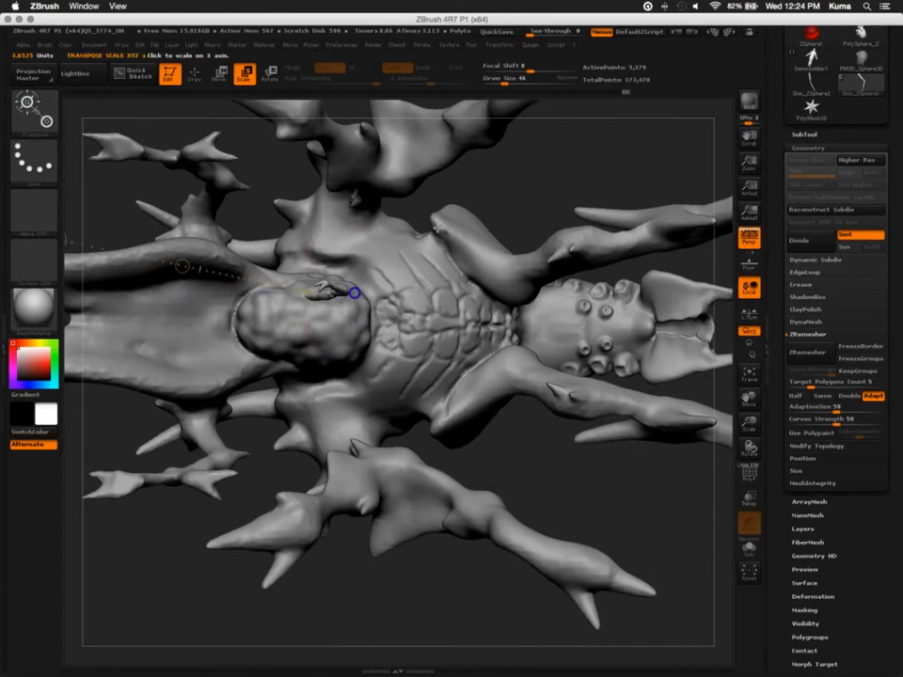
pyautogui.keyDown('alt'); pyautogui.moveTo(437, 226); pyautogui.dragTo(462, 232); pyautogui.keyUp('alt')
pyautogui.moveTo(351, 284)
pyautogui.mouseDown()
pyautogui.moveTo(377, 296)
pyautogui.moveTo(375, 306)
pyautogui.mouseUp()
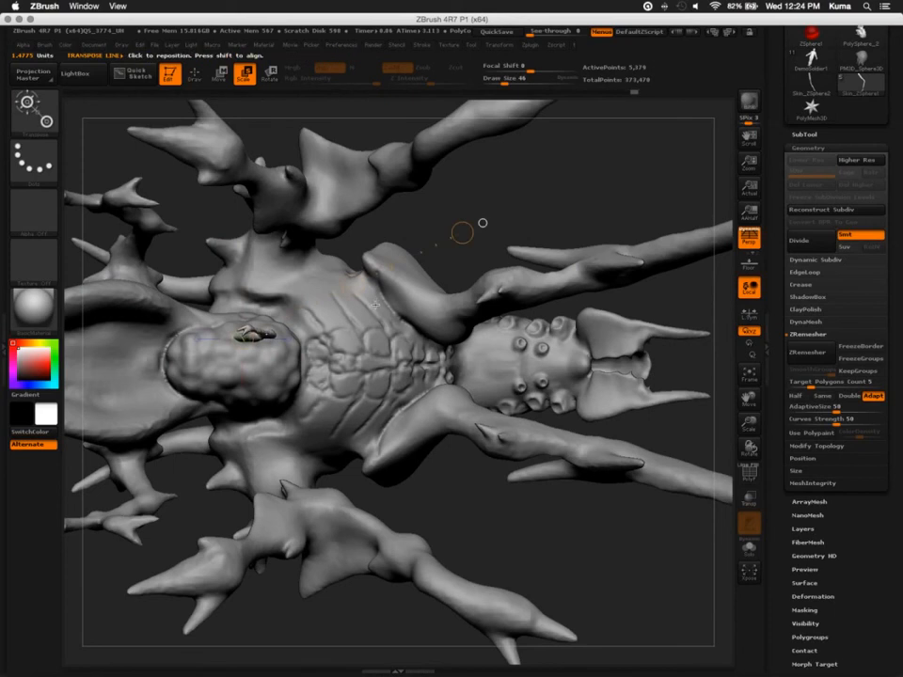
pyautogui.press('w')
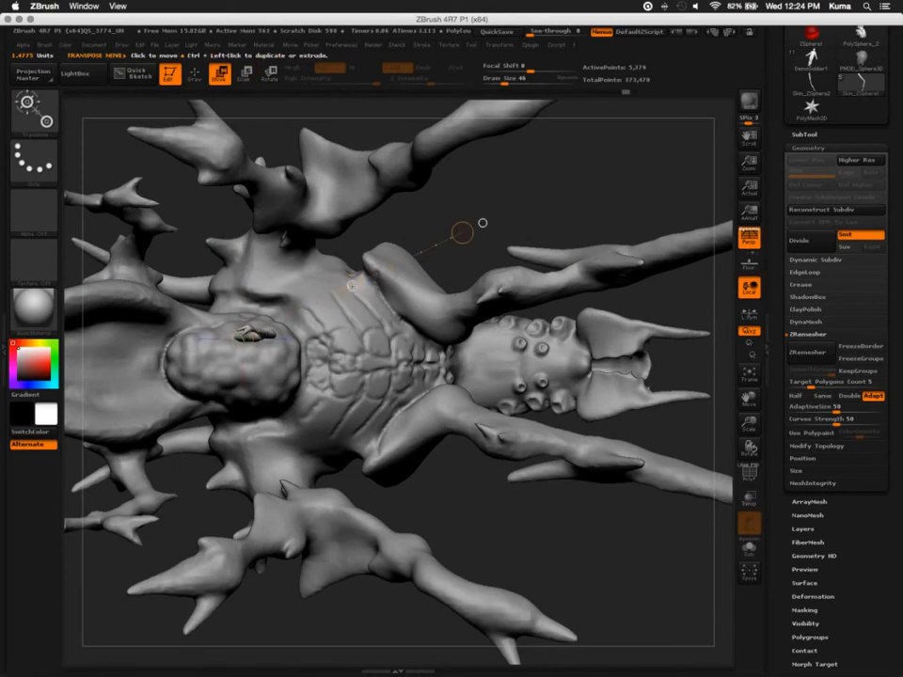
pyautogui.moveTo(516, 300); pyautogui.dragTo(562, 302)
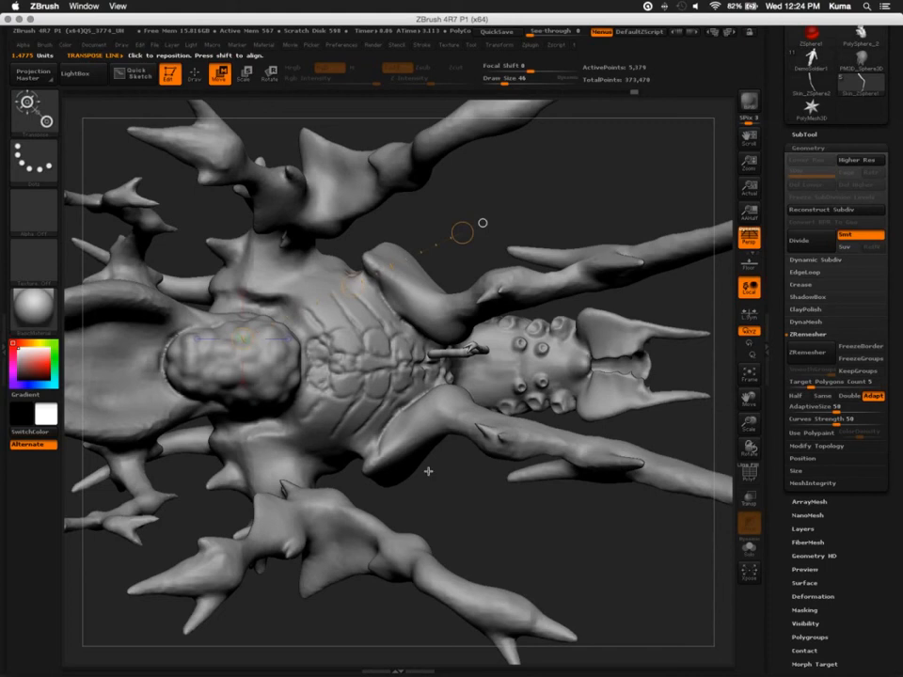
# Seat the small leg's base on the lower chest between the front arms and angle it with Transpose Rotate
pyautogui.moveTo(428, 471); pyautogui.dragTo(254, 252)
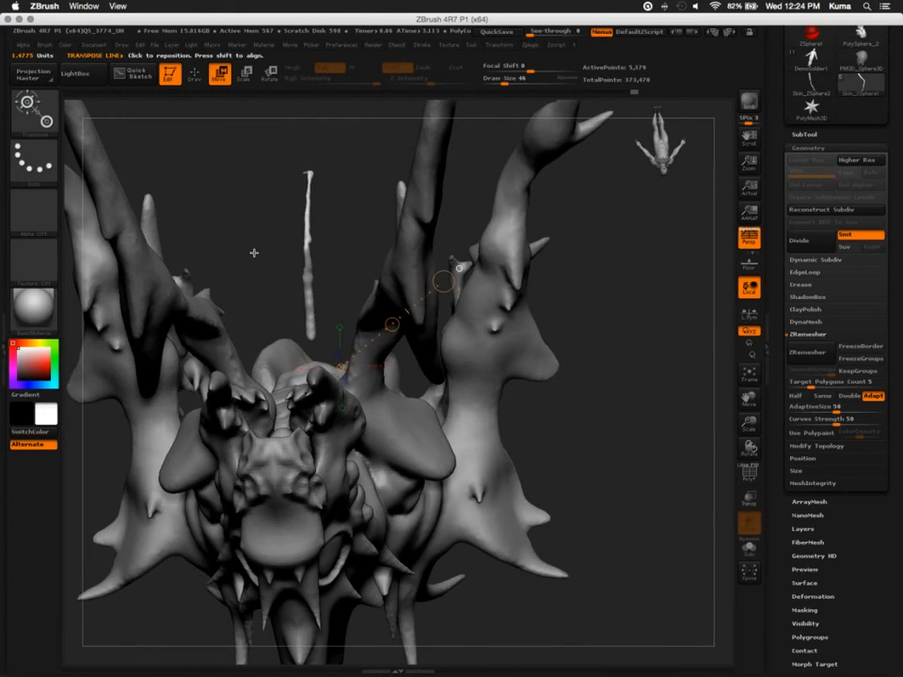
pyautogui.moveTo(254, 252); pyautogui.dragTo(255, 254)
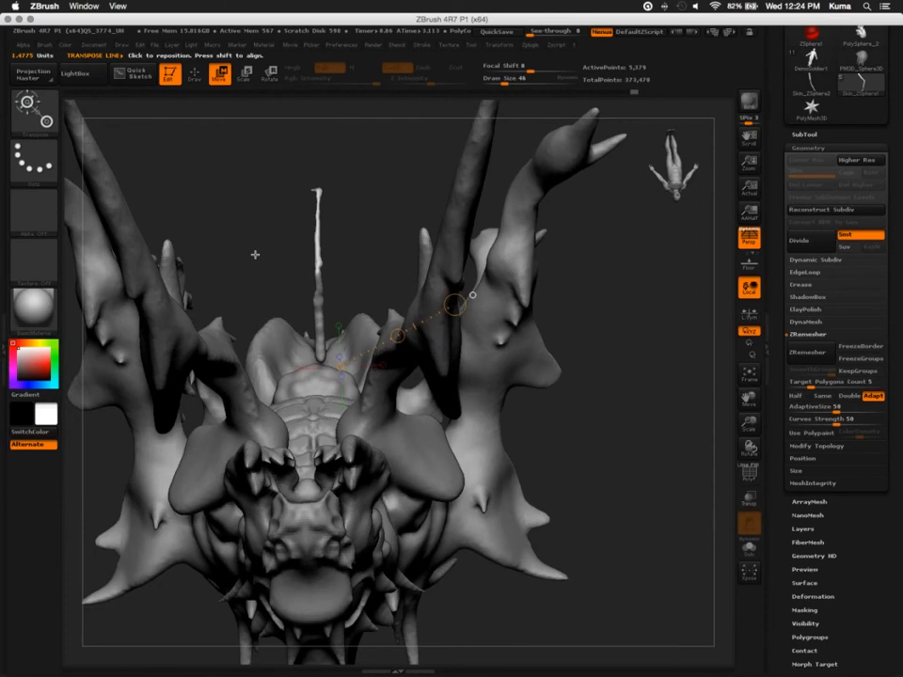
pyautogui.moveTo(255, 254); pyautogui.dragTo(178, 362)
pyautogui.moveTo(327, 351); pyautogui.dragTo(146, 336)
pyautogui.press('r')
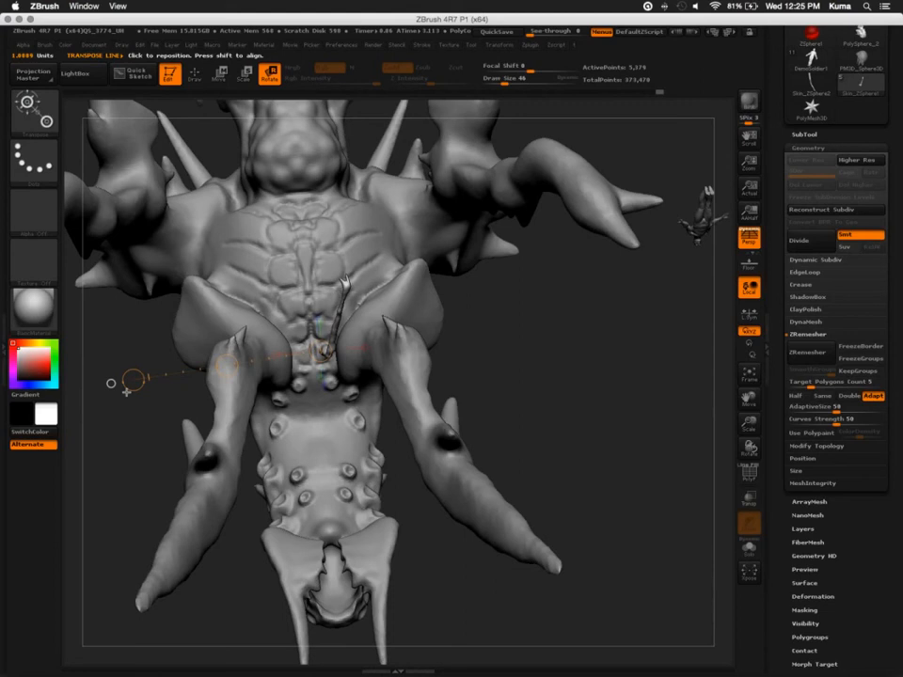
pyautogui.moveTo(128, 436); pyautogui.dragTo(128, 511)
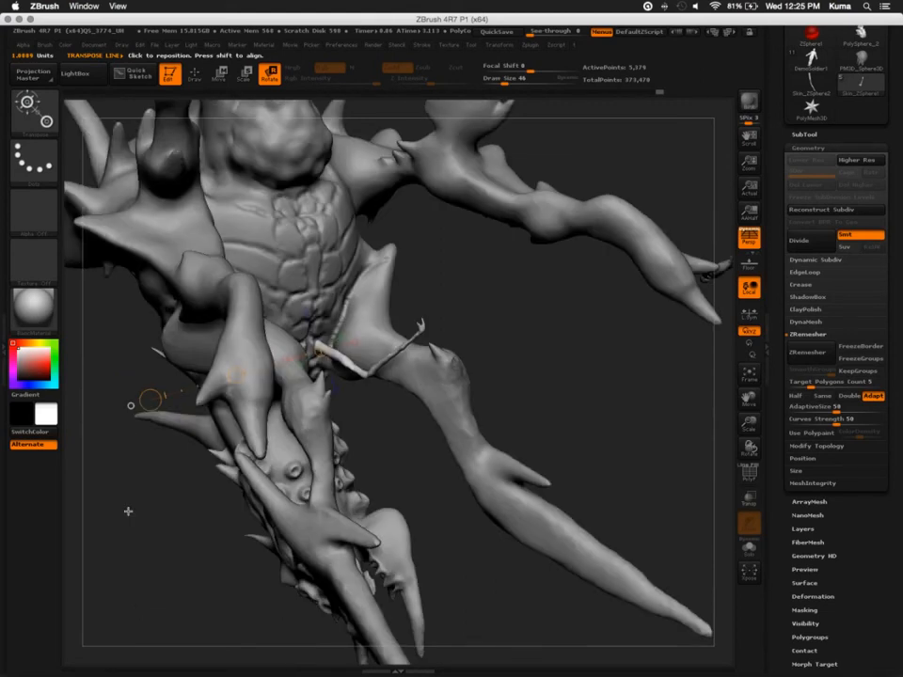
pyautogui.moveTo(128, 512); pyautogui.dragTo(294, 386)
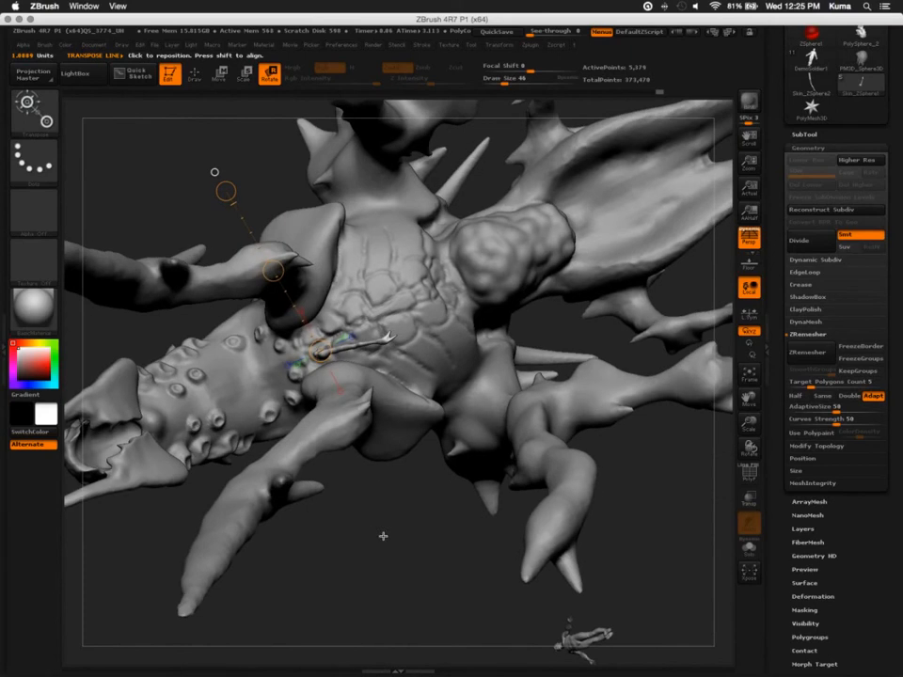
pyautogui.moveTo(383, 536)
pyautogui.mouseDown()
pyautogui.moveTo(414, 582)
pyautogui.moveTo(150, 572)
pyautogui.moveTo(313, 361)
pyautogui.moveTo(312, 474)
pyautogui.mouseUp()
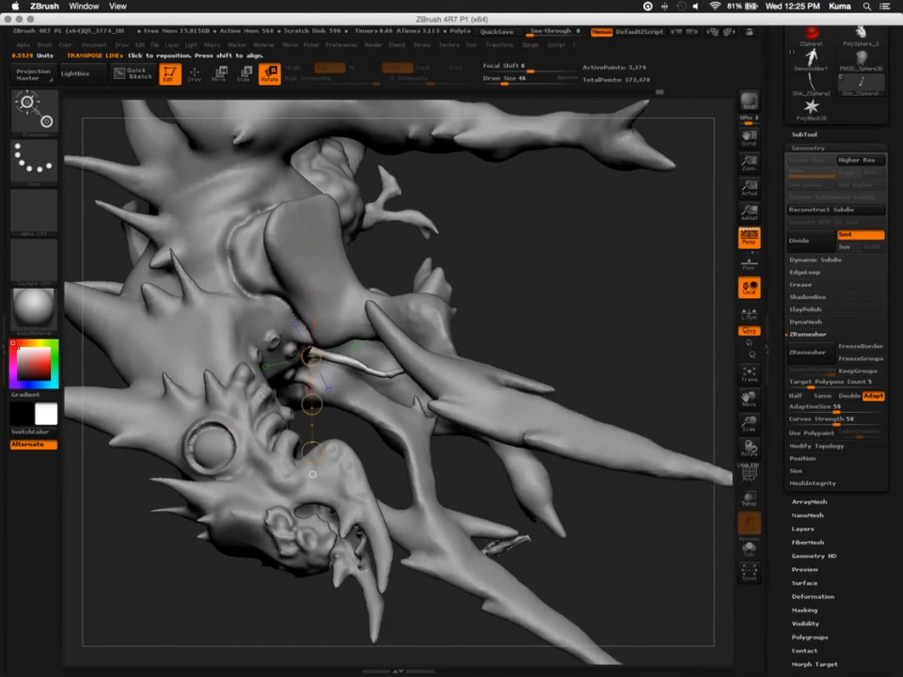
# Reposition the Transpose line at the small leg's base and adjust the leg's tilt between the front arms
pyautogui.moveTo(260, 405); pyautogui.dragTo(516, 548, button='right')
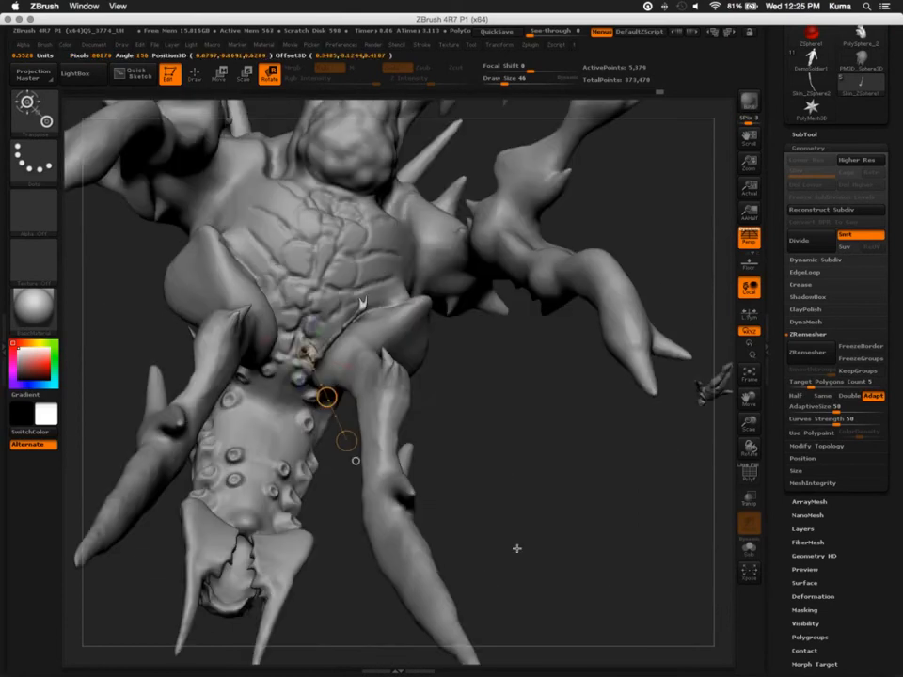
pyautogui.moveTo(508, 505); pyautogui.dragTo(550, 594)
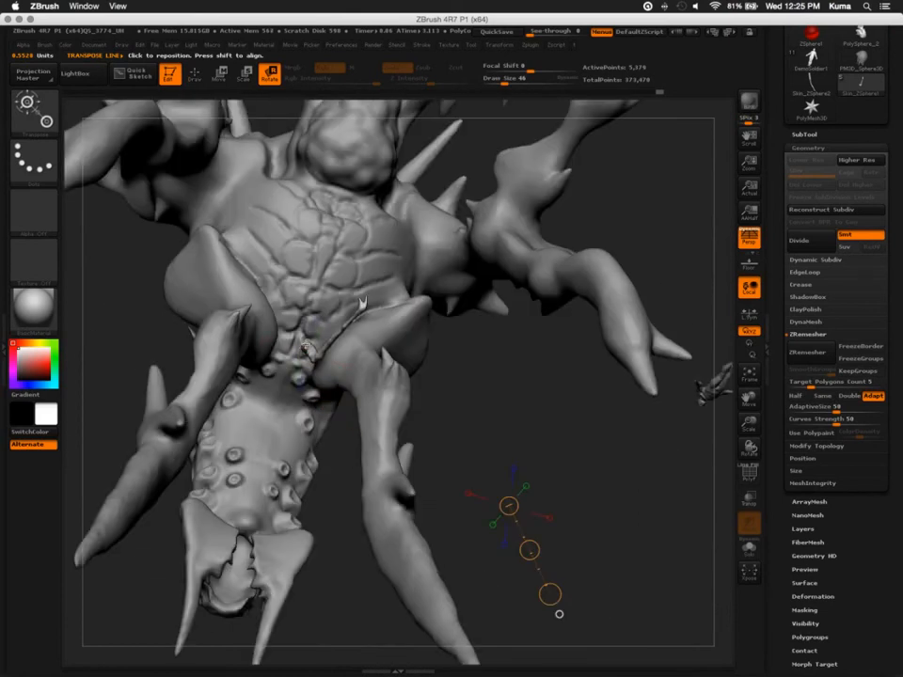
pyautogui.moveTo(304, 349); pyautogui.dragTo(336, 273)
pyautogui.moveTo(485, 505); pyautogui.dragTo(288, 355, button='right')
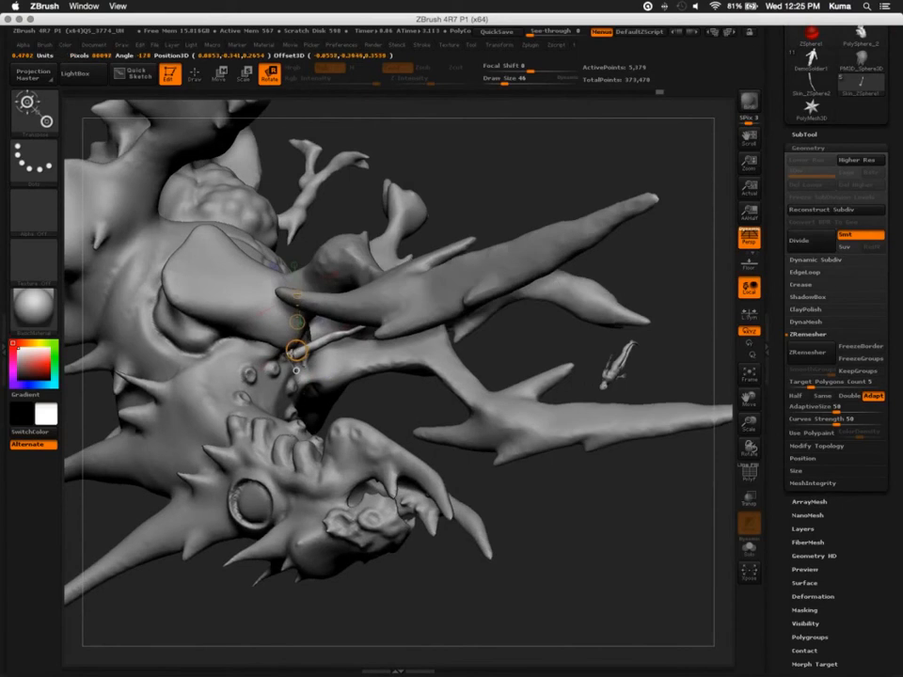
pyautogui.moveTo(381, 413); pyautogui.dragTo(202, 242, button='right')
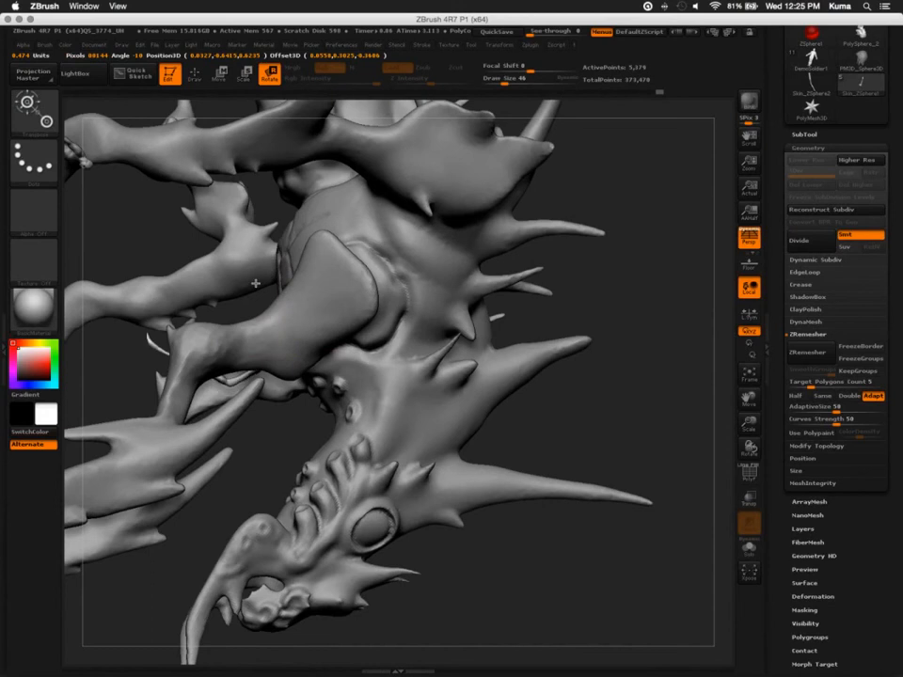
# Fine-tune the small leg's orientation and placement beside the chest midline, just above the neck, with Transpose Rotate and Move
pyautogui.moveTo(279, 273); pyautogui.dragTo(295, 354)
pyautogui.moveTo(122, 295); pyautogui.dragTo(156, 501)
pyautogui.moveTo(303, 349); pyautogui.dragTo(323, 340)
pyautogui.press('w')
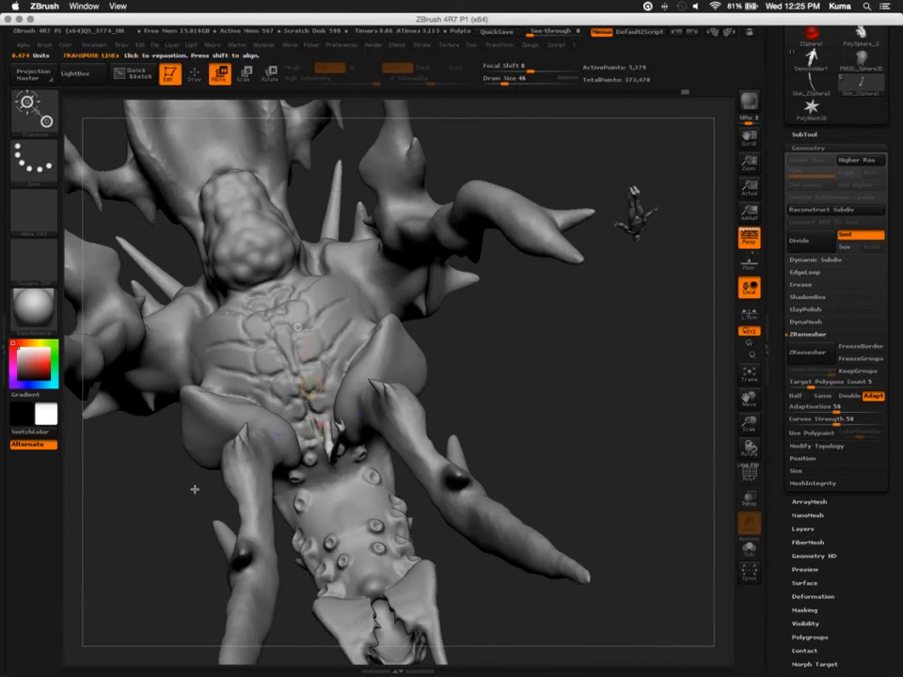
pyautogui.moveTo(194, 489)
pyautogui.mouseDown()
pyautogui.moveTo(193, 320)
pyautogui.moveTo(201, 470)
pyautogui.mouseUp()
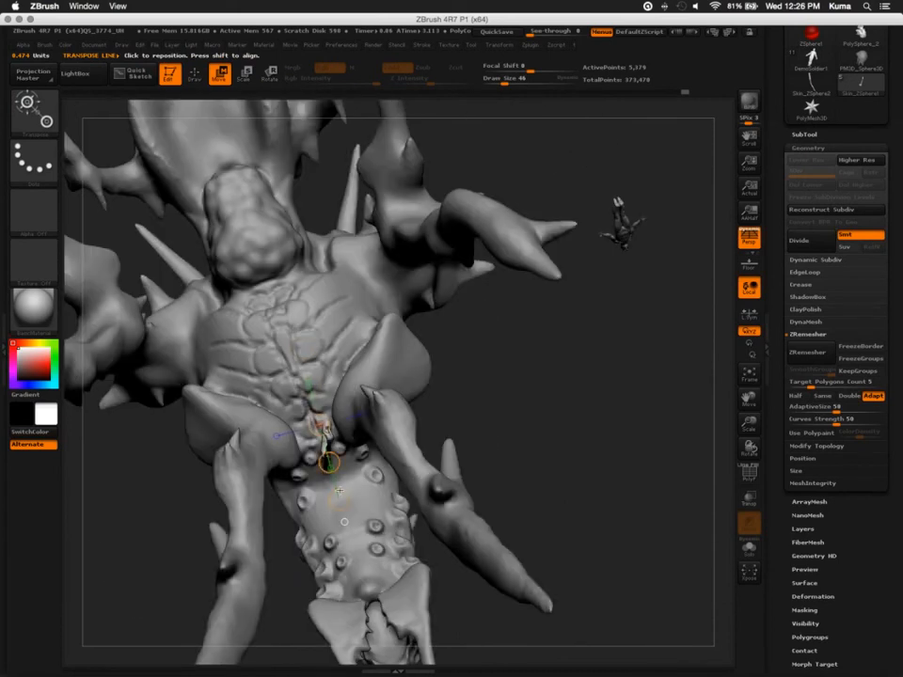
pyautogui.press('r')
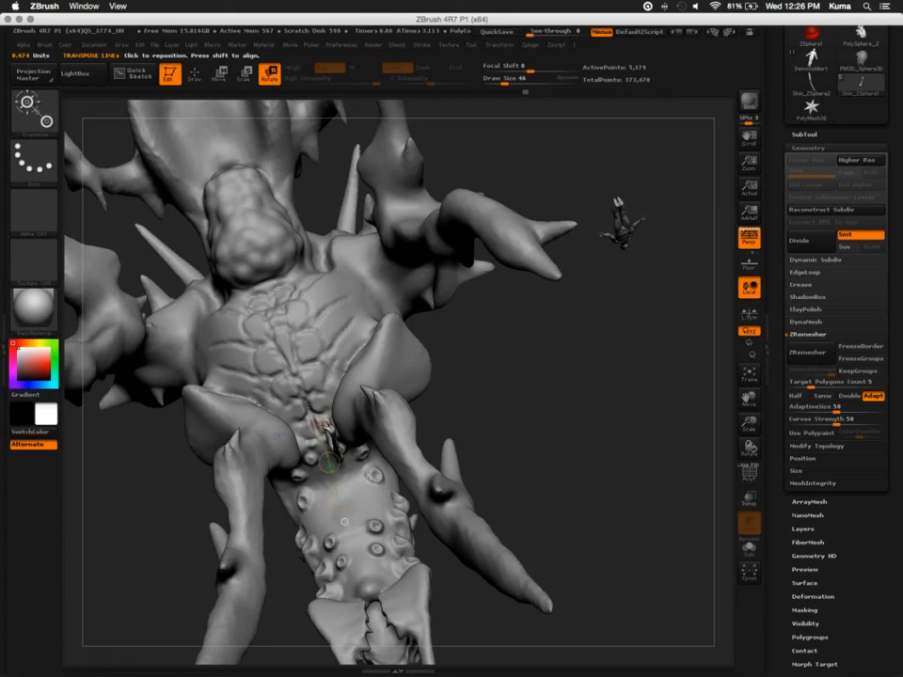
pyautogui.press('q')
pyautogui.moveTo(188, 473)
pyautogui.mouseDown()
pyautogui.moveTo(198, 478)
pyautogui.moveTo(182, 460)
pyautogui.moveTo(191, 490)
pyautogui.mouseUp()
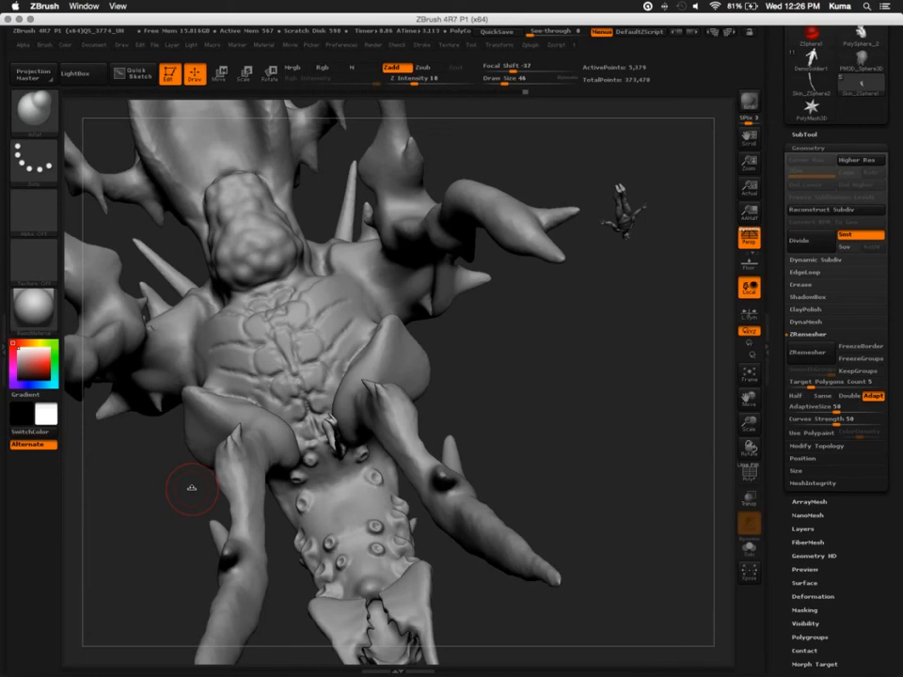
# Duplicate the small leg with Transpose Move and place the copy farther up the chest, beside the original
pyautogui.press('w')
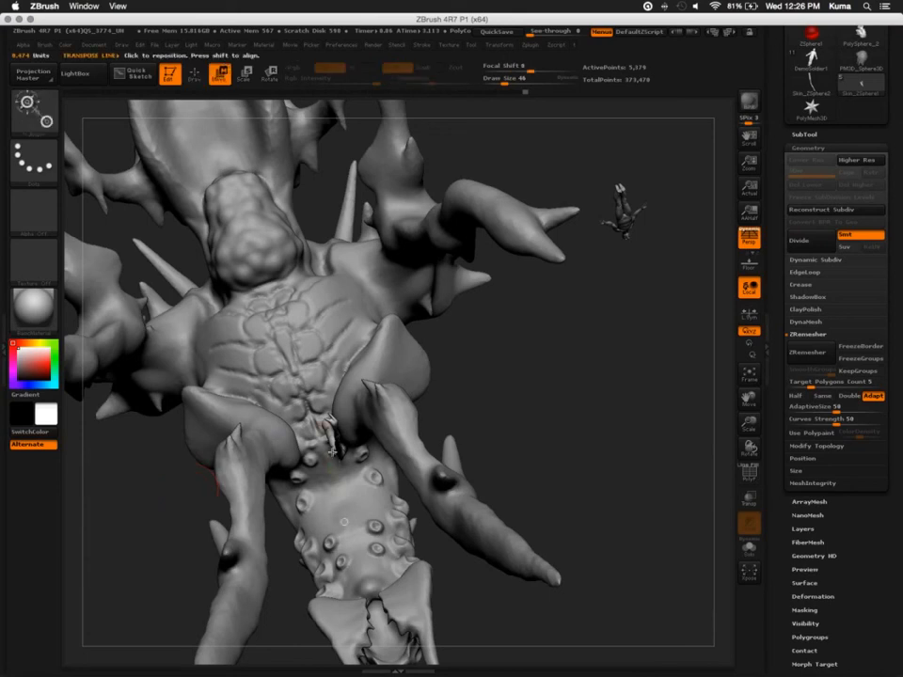
pyautogui.moveTo(332, 452); pyautogui.dragTo(163, 543)
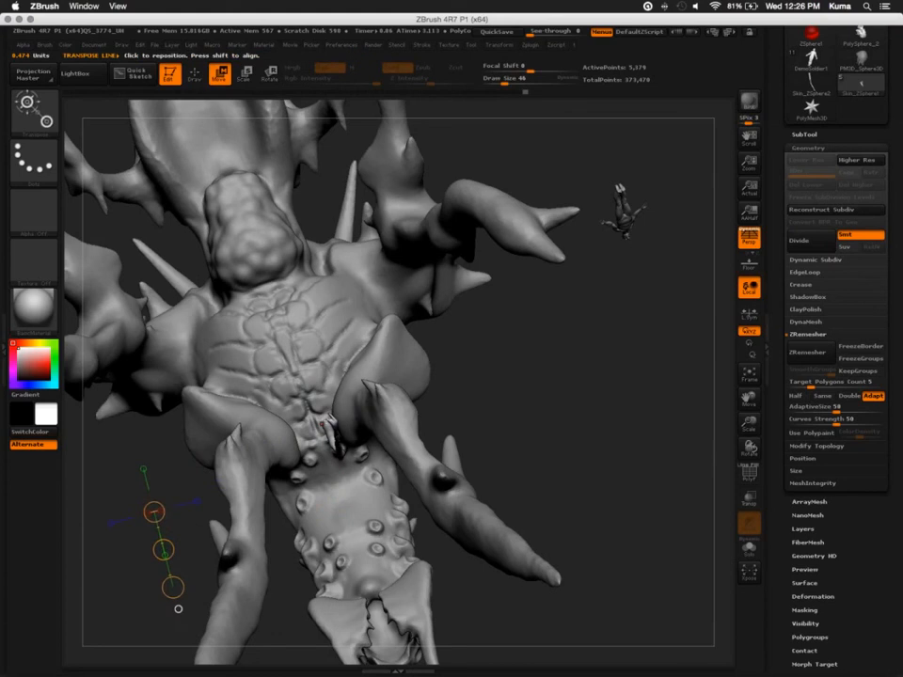
pyautogui.moveTo(324, 424)
pyautogui.mouseDown()
pyautogui.moveTo(417, 385)
pyautogui.moveTo(473, 375)
pyautogui.mouseUp()
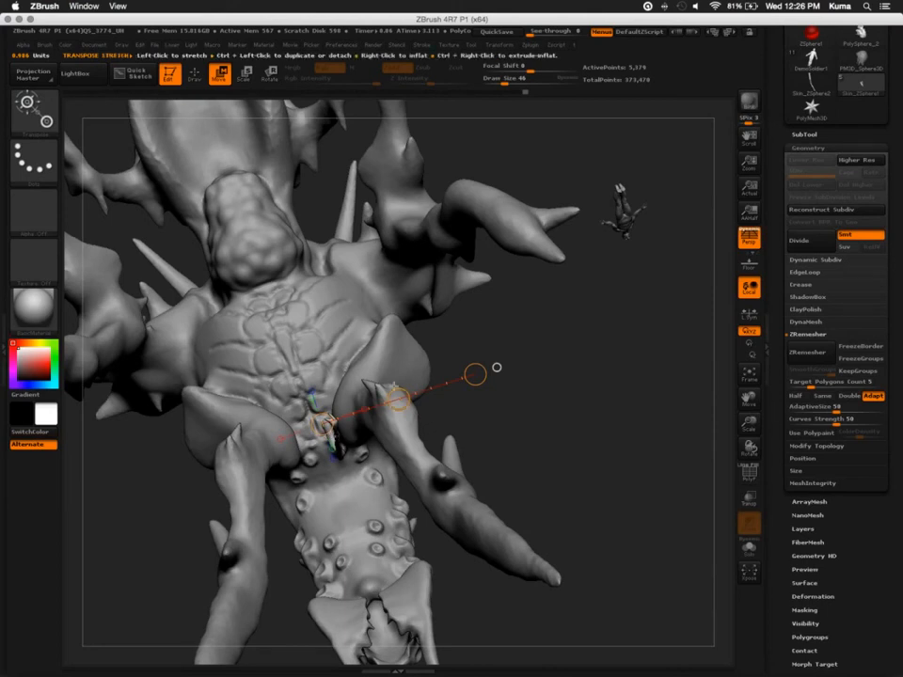
pyautogui.moveTo(399, 400); pyautogui.dragTo(391, 377)
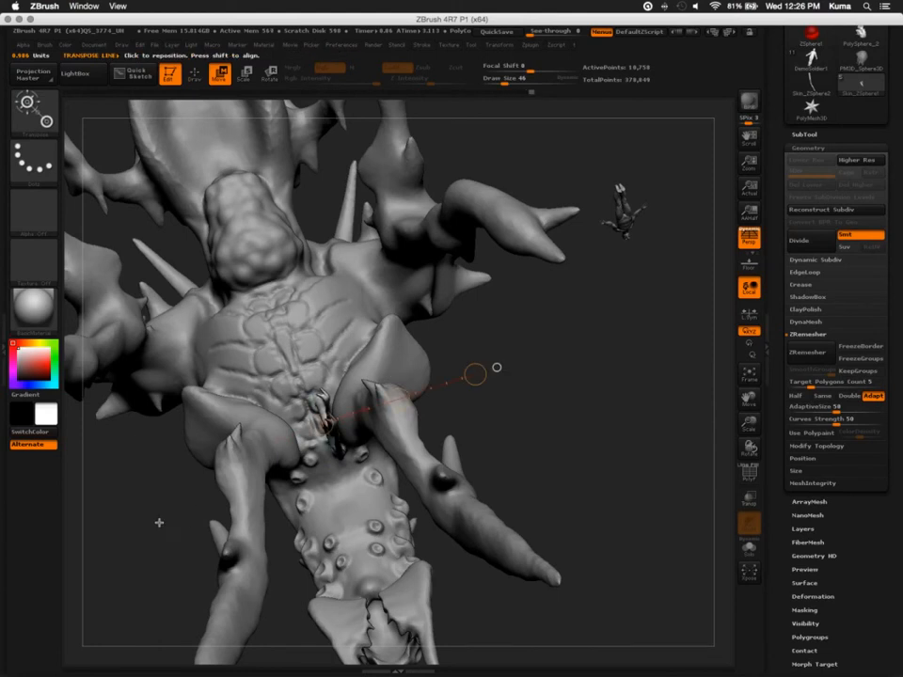
# Set a Transpose line at the duplicated leg's base and rotate the copy to a different angle from the original
pyautogui.moveTo(161, 519)
pyautogui.mouseDown()
pyautogui.moveTo(173, 520)
pyautogui.moveTo(168, 529)
pyautogui.mouseUp()
pyautogui.moveTo(268, 411); pyautogui.dragTo(416, 359)
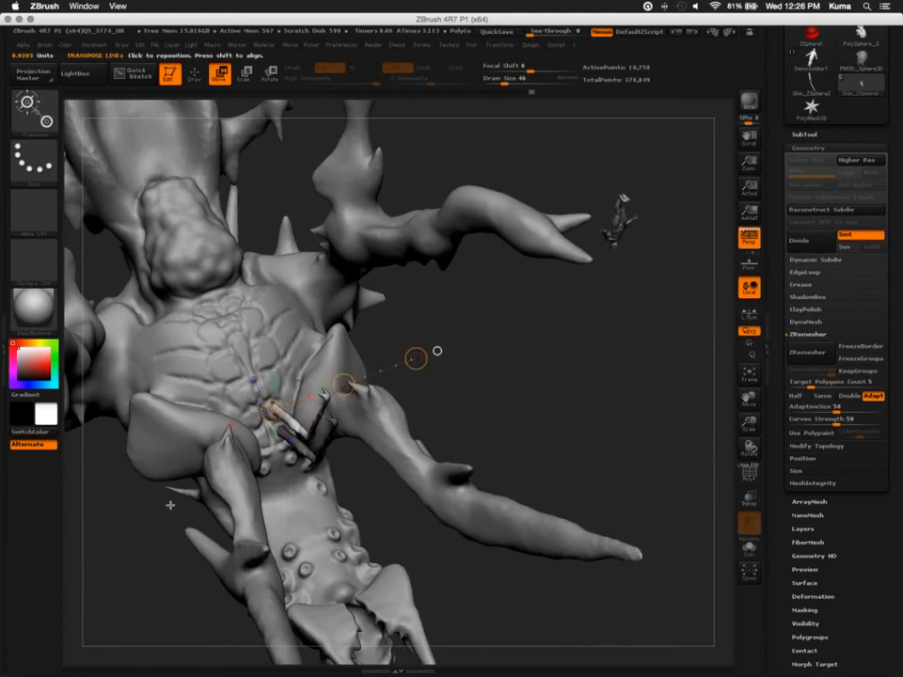
pyautogui.moveTo(137, 546); pyautogui.dragTo(137, 544)
pyautogui.press('r')
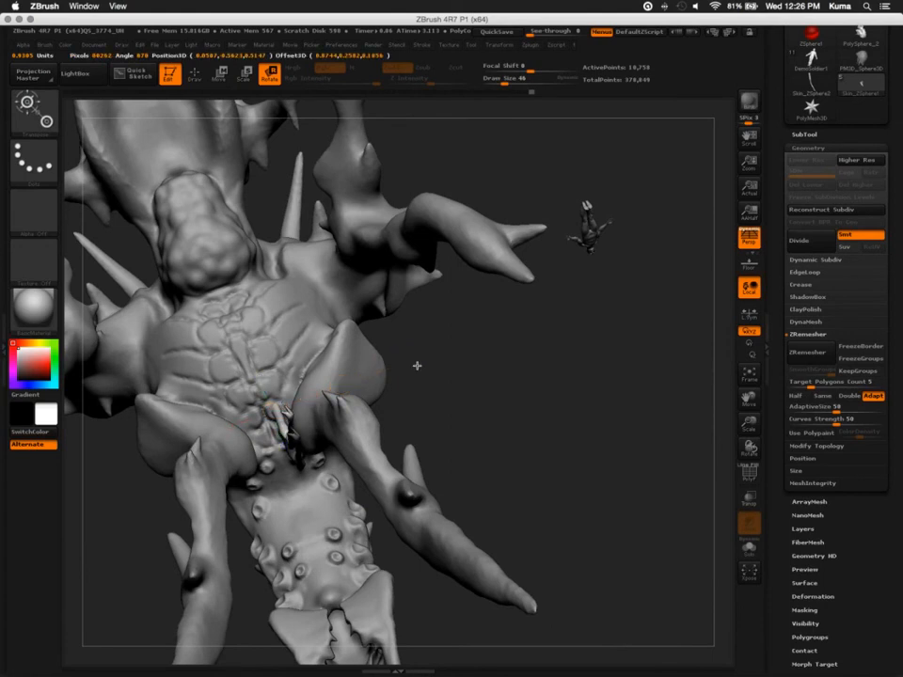
pyautogui.moveTo(415, 361)
pyautogui.mouseDown()
pyautogui.moveTo(422, 369)
pyautogui.moveTo(410, 360)
pyautogui.mouseUp()
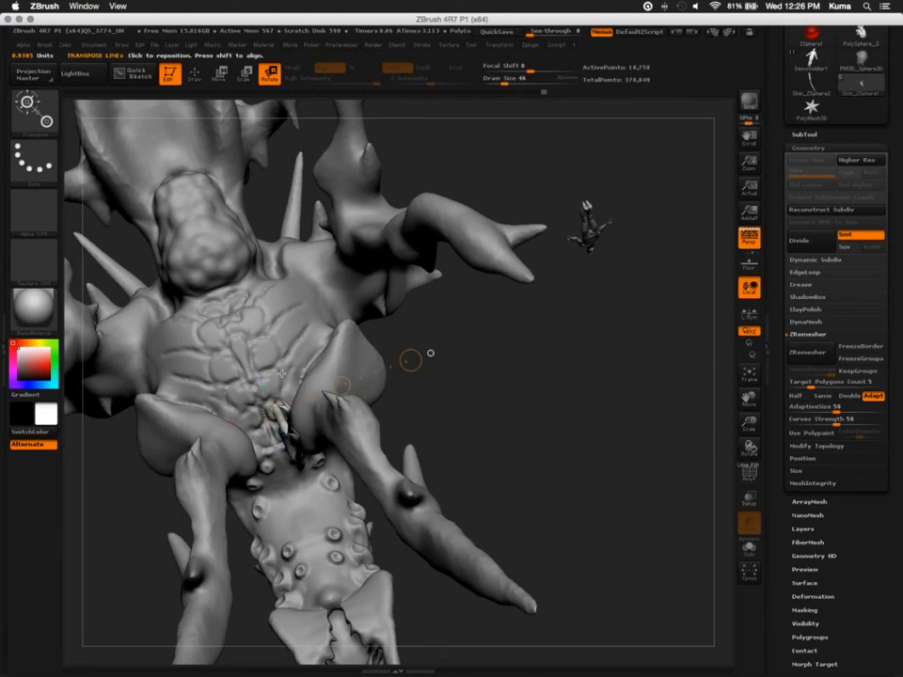
pyautogui.moveTo(269, 410)
pyautogui.mouseDown()
pyautogui.moveTo(443, 381)
pyautogui.moveTo(490, 431)
pyautogui.moveTo(269, 406)
pyautogui.moveTo(255, 342)
pyautogui.mouseUp()
# Tilt the duplicated leg in the side view so it stands away from the chest and the original leg
pyautogui.moveTo(160, 486); pyautogui.dragTo(183, 472)
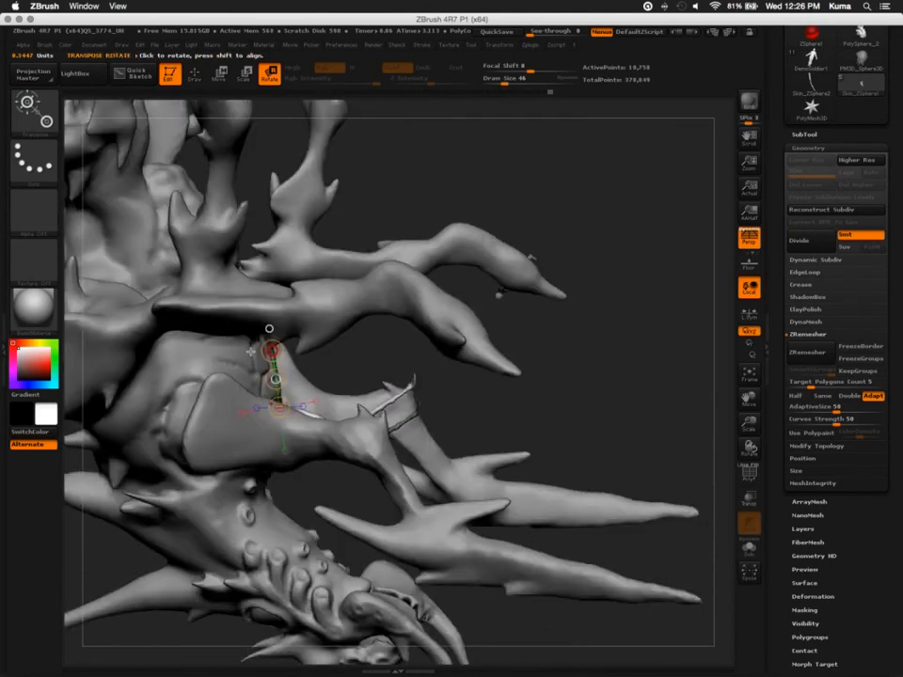
pyautogui.moveTo(268, 326); pyautogui.dragTo(250, 288)
pyautogui.moveTo(273, 393); pyautogui.dragTo(212, 230)
pyautogui.moveTo(274, 417); pyautogui.dragTo(280, 345)
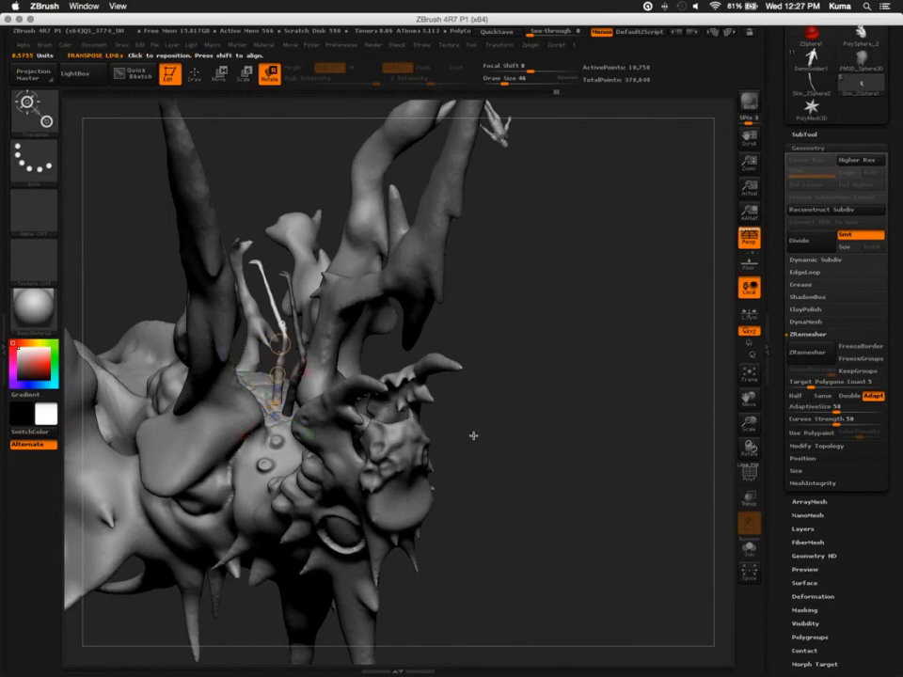
# Refine the duplicated leg's rotation about its base so its claw angles up along the chest
pyautogui.moveTo(475, 435); pyautogui.dragTo(261, 307)
pyautogui.moveTo(256, 339); pyautogui.dragTo(271, 336)
pyautogui.moveTo(222, 256); pyautogui.dragTo(225, 349)
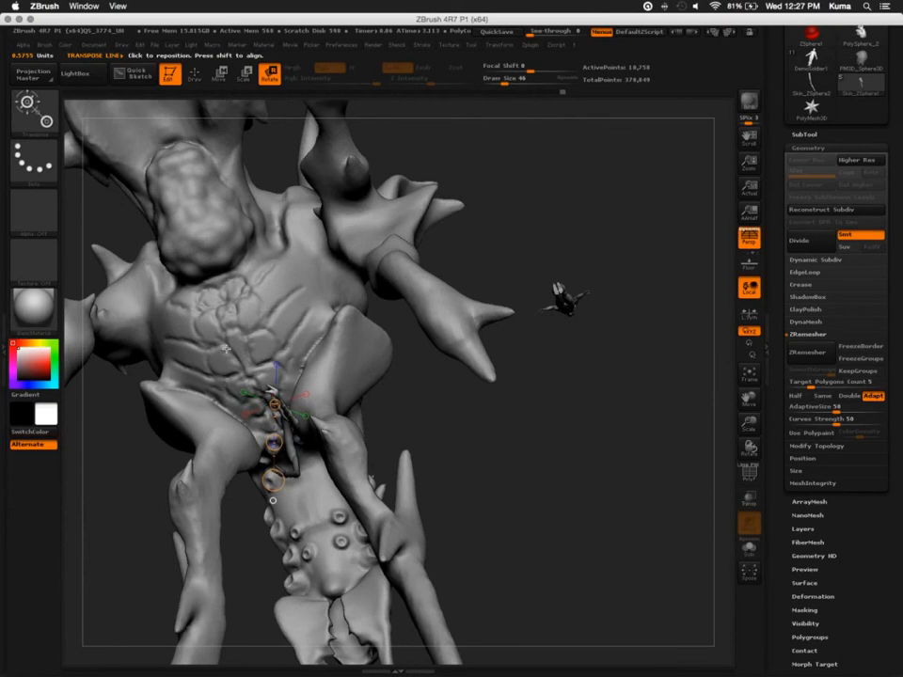
pyautogui.moveTo(225, 349); pyautogui.dragTo(191, 433)
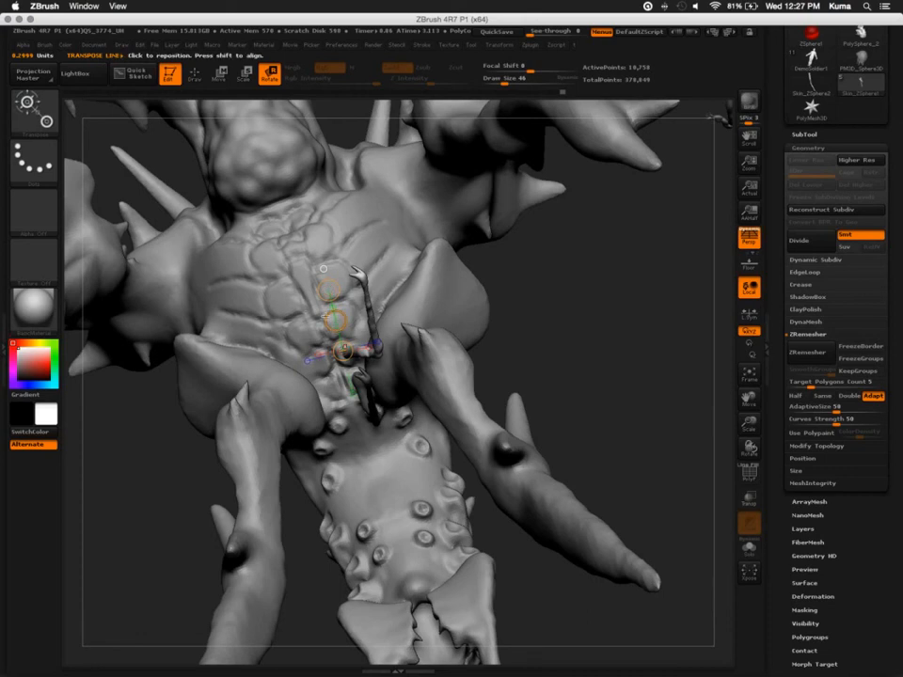
# Spin the copied leg about its base toward the chest's centre and duplicate the legs farther up the chest with Transpose Move
pyautogui.moveTo(335, 321); pyautogui.dragTo(312, 332)
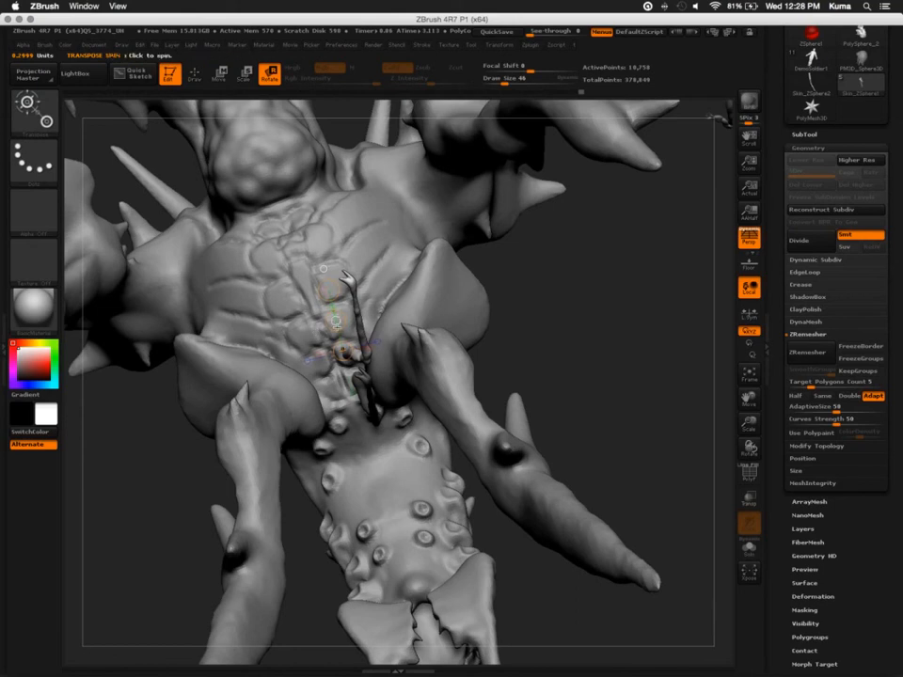
pyautogui.press('w')
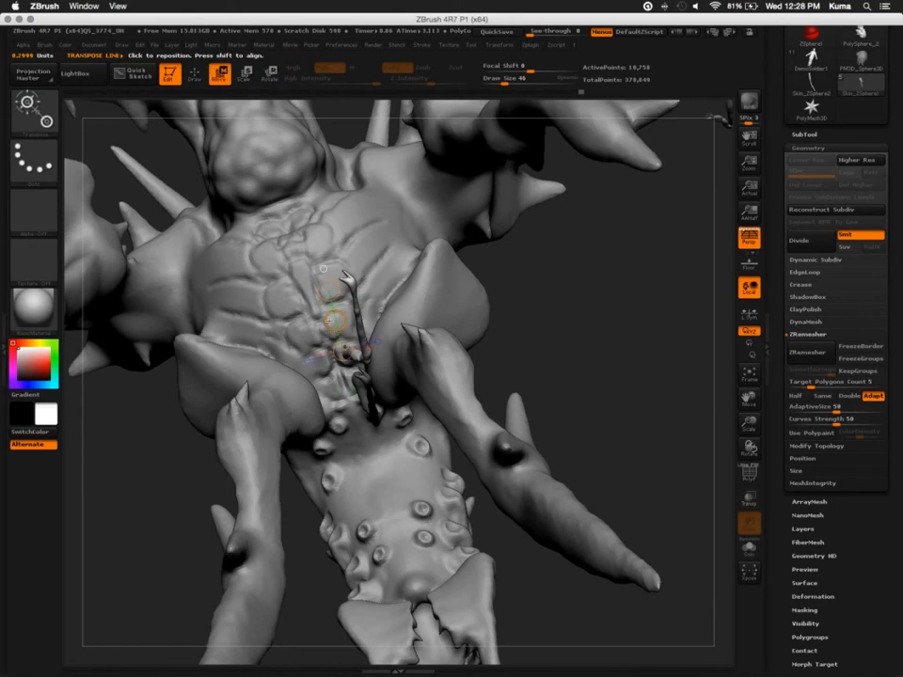
pyautogui.keyDown('ctrl'); pyautogui.moveTo(331, 320); pyautogui.dragTo(329, 280); pyautogui.keyUp('ctrl')
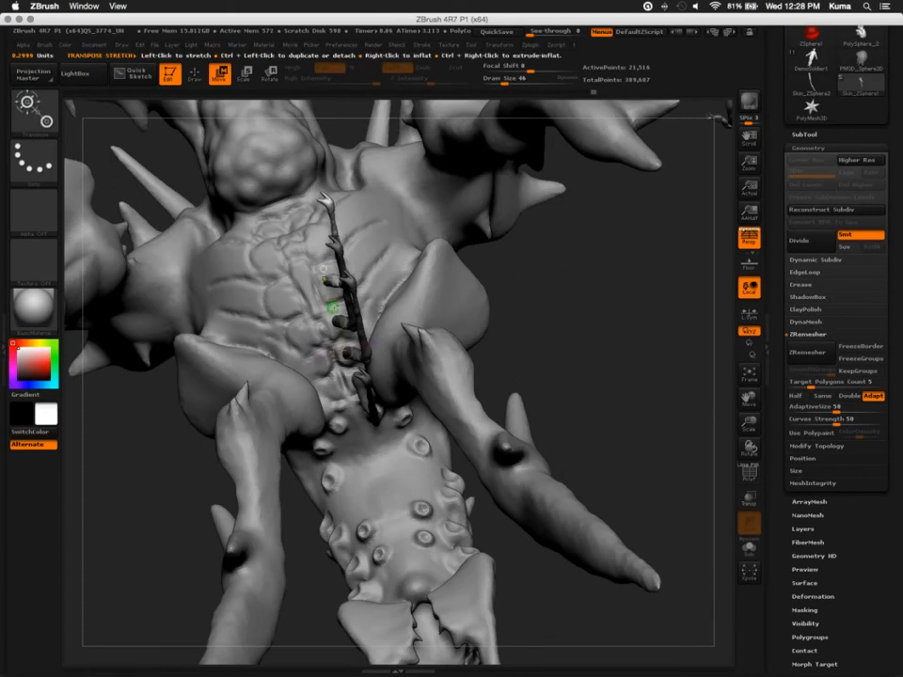
# Duplicate a fifth leg at the upper end of the chest row, position it, and scale it smaller
pyautogui.keyDown('ctrl'); pyautogui.moveTo(334, 310); pyautogui.dragTo(321, 268); pyautogui.keyUp('ctrl')
pyautogui.moveTo(550, 328)
pyautogui.mouseDown()
pyautogui.moveTo(575, 328)
pyautogui.moveTo(575, 319)
pyautogui.moveTo(565, 320)
pyautogui.moveTo(568, 380)
pyautogui.mouseUp()
pyautogui.moveTo(304, 298)
pyautogui.mouseDown()
pyautogui.moveTo(342, 252)
pyautogui.moveTo(310, 273)
pyautogui.mouseUp()
pyautogui.press('e')
pyautogui.moveTo(546, 328)
pyautogui.mouseDown()
pyautogui.moveTo(508, 339)
pyautogui.moveTo(494, 308)
pyautogui.moveTo(179, 432)
pyautogui.moveTo(203, 477)
pyautogui.moveTo(208, 533)
pyautogui.moveTo(169, 526)
pyautogui.moveTo(192, 453)
pyautogui.moveTo(202, 453)
pyautogui.moveTo(481, 563)
pyautogui.mouseUp()
# Isolate the small legs and pull their tips with the SnakeHook brush to vary their lengths, then show the whole creature again
pyautogui.press('q')
pyautogui.click(751, 550)
pyautogui.moveTo(534, 497); pyautogui.dragTo(280, 428)
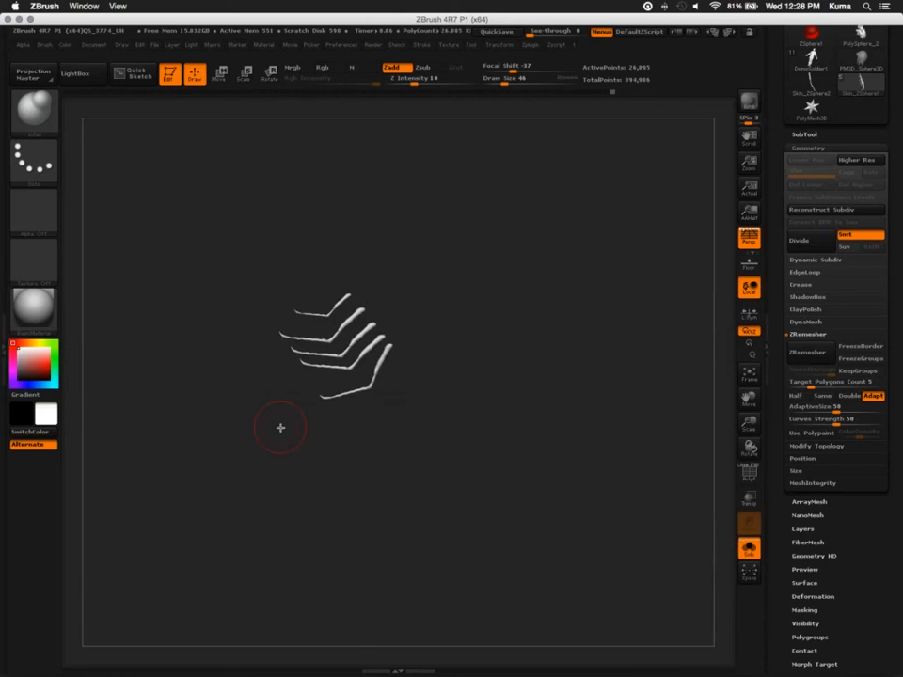
pyautogui.press('b')
pyautogui.press('s')
pyautogui.press('h')
pyautogui.press('s')
pyautogui.moveTo(293, 362)
pyautogui.mouseDown()
pyautogui.moveTo(307, 367)
pyautogui.moveTo(245, 336)
pyautogui.mouseUp()
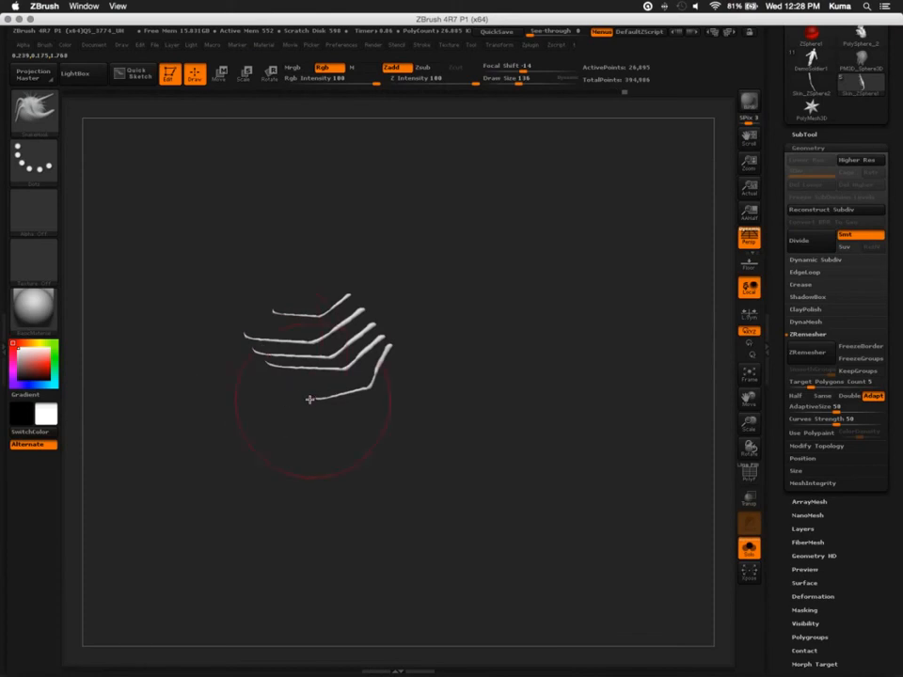
pyautogui.moveTo(308, 399)
pyautogui.mouseDown()
pyautogui.moveTo(279, 397)
pyautogui.moveTo(201, 316)
pyautogui.moveTo(137, 379)
pyautogui.moveTo(269, 468)
pyautogui.moveTo(298, 468)
pyautogui.moveTo(284, 516)
pyautogui.moveTo(230, 484)
pyautogui.moveTo(326, 393)
pyautogui.mouseUp()
pyautogui.click(748, 549)
# Try to mirror the row of small legs to the creature's other side with Mirror And Weld
pyautogui.moveTo(215, 385)
pyautogui.mouseDown()
pyautogui.moveTo(339, 383)
pyautogui.moveTo(193, 383)
pyautogui.moveTo(139, 372)
pyautogui.mouseUp()
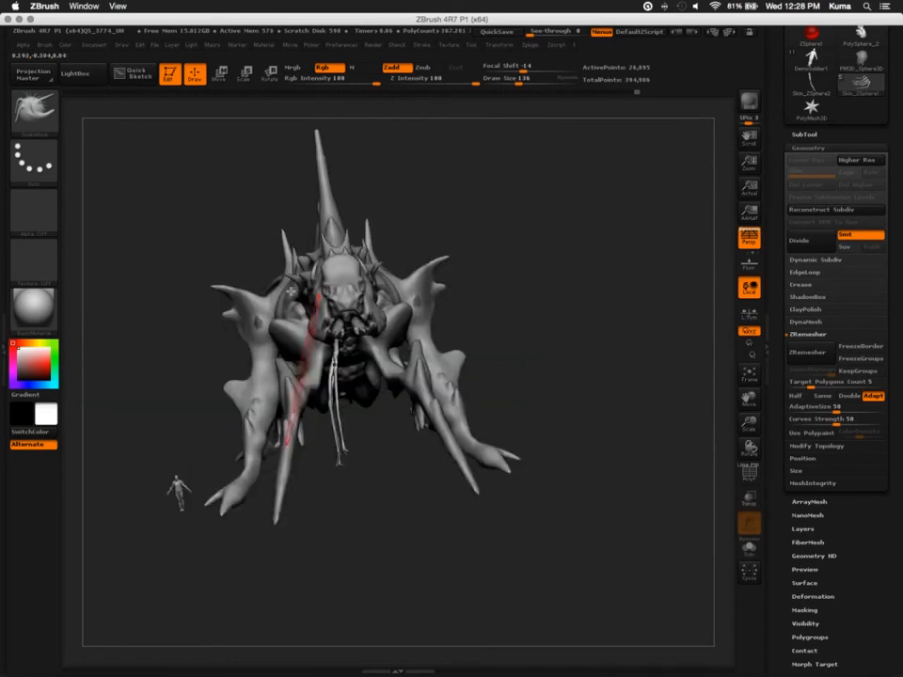
pyautogui.click(529, 47)
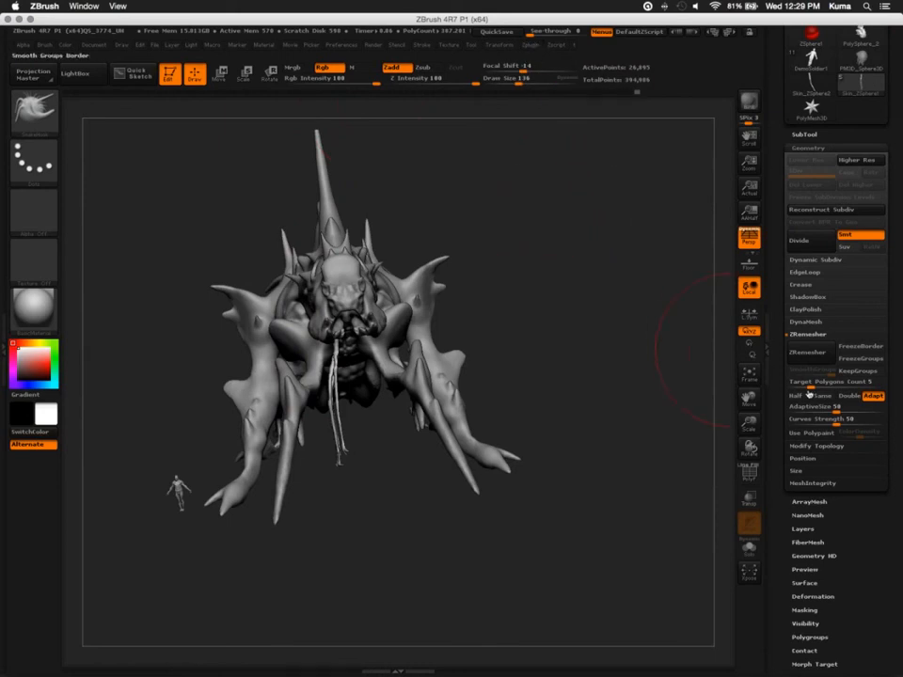
pyautogui.click(815, 446)
pyautogui.click(792, 386)
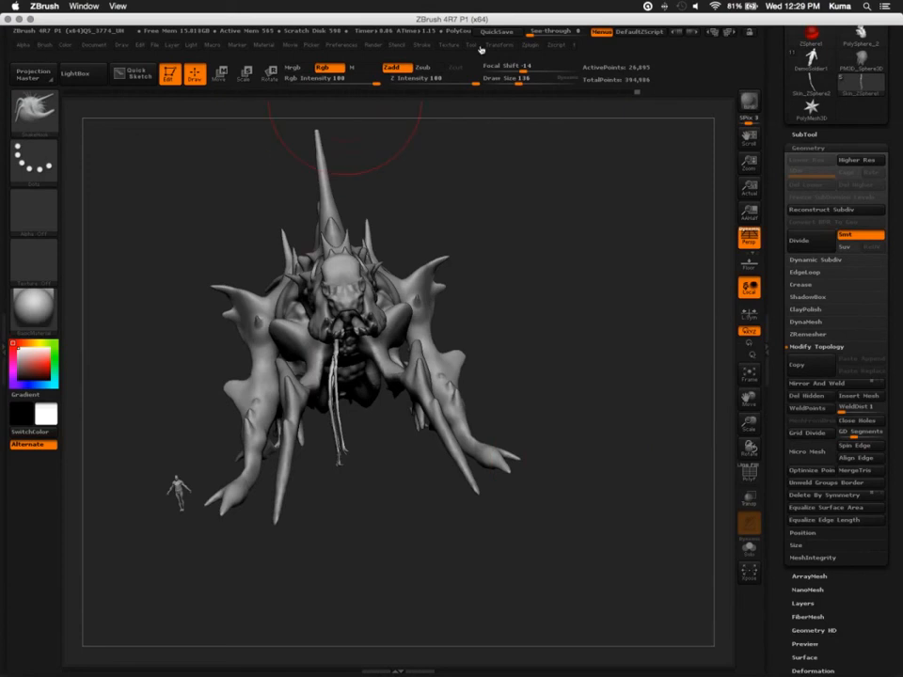
# Flip the row of small legs to the opposite side of the chest with the Mirror deformation
pyautogui.click(529, 45)
pyautogui.scroll(-4, 800, 555)
pyautogui.click(800, 555)
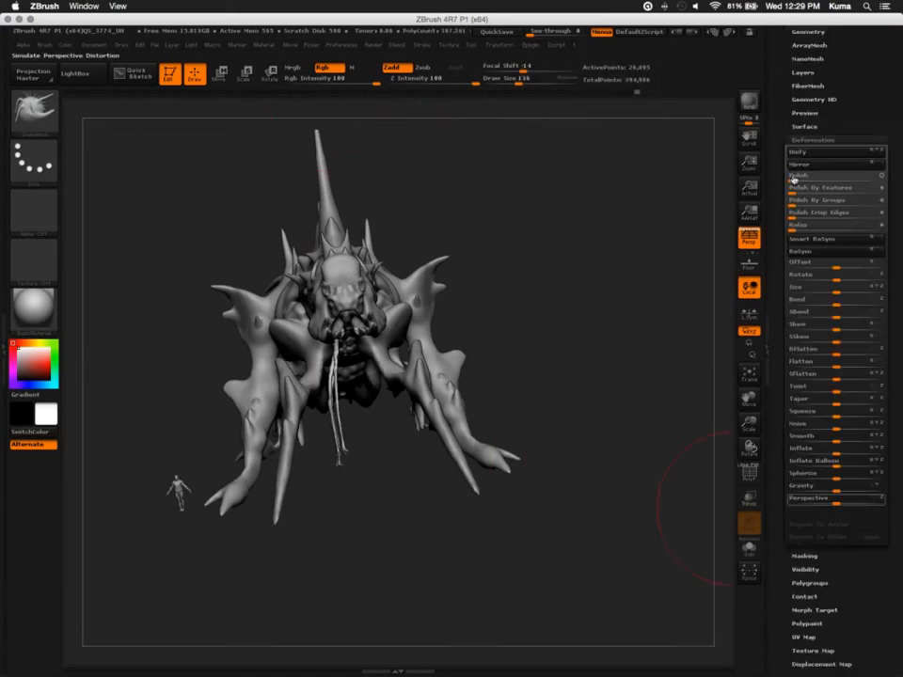
pyautogui.click(801, 251)
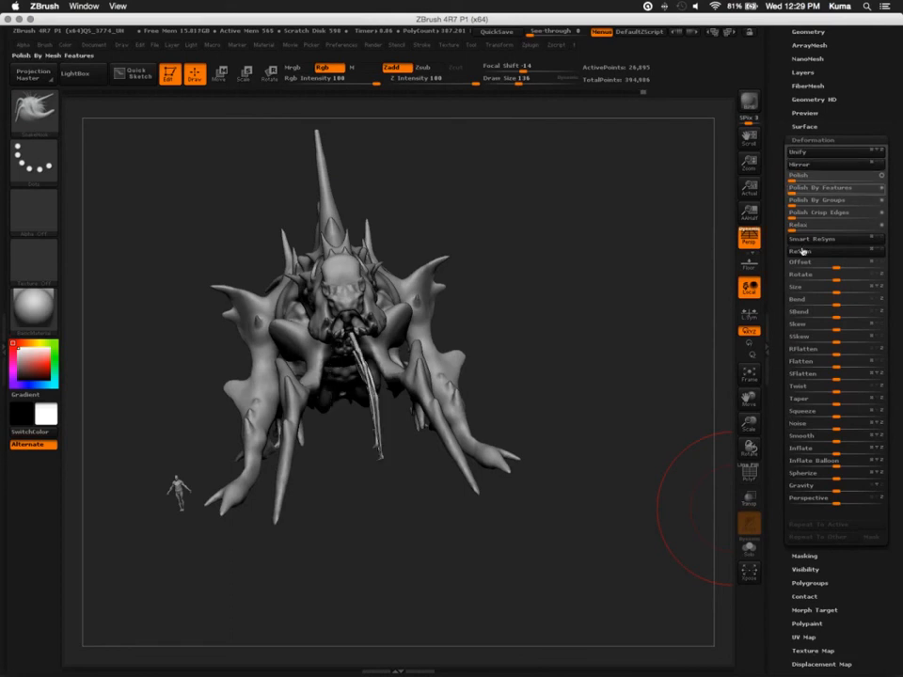
# Apply Mirror And Weld to the flipped legs so both sides of the chest carry a row
pyautogui.moveTo(798, 100); pyautogui.dragTo(802, 171)
pyautogui.click(804, 104)
pyautogui.click(806, 302)
pyautogui.click(808, 341)
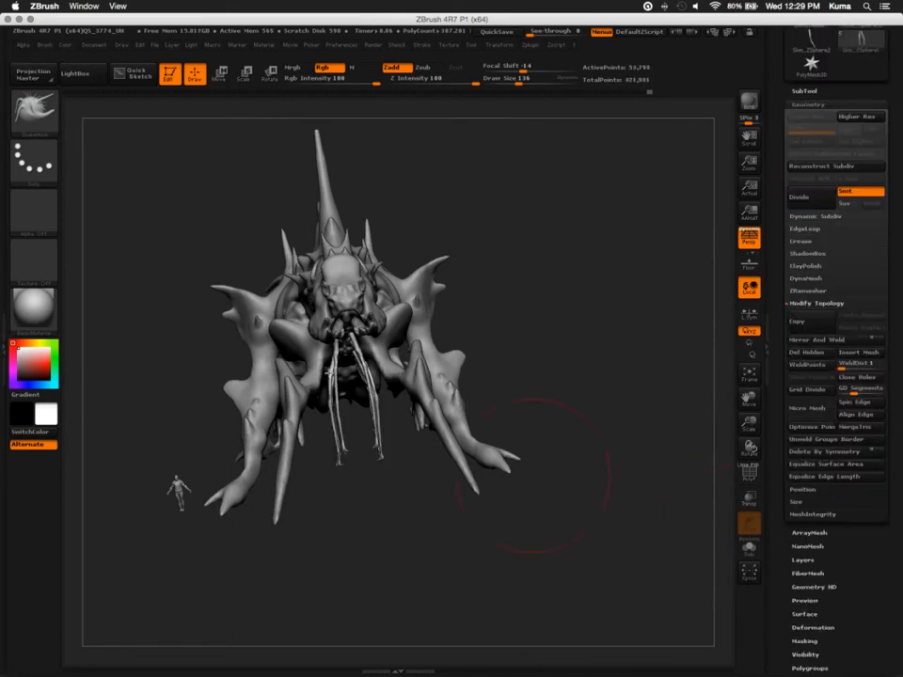
# View the mirrored legs from the creature's side and make the PolySphere body the active subtool
pyautogui.moveTo(531, 475); pyautogui.dragTo(318, 361)
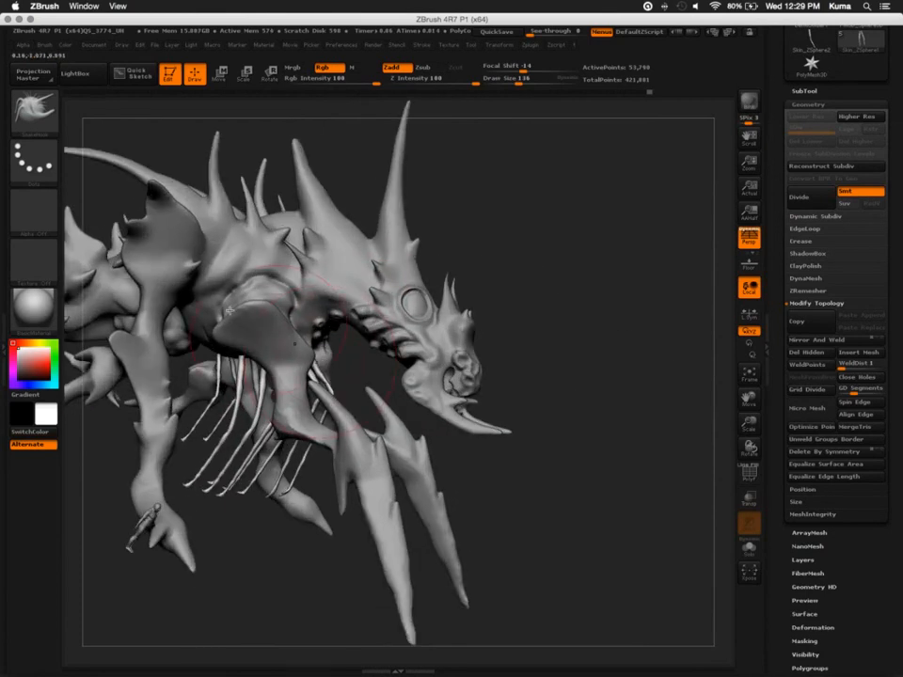
pyautogui.moveTo(235, 508)
pyautogui.keyDown('alt'); pyautogui.mouseDown()
pyautogui.moveTo(313, 450)
pyautogui.moveTo(292, 386)
pyautogui.moveTo(299, 463)
pyautogui.mouseUp(); pyautogui.keyUp('alt')
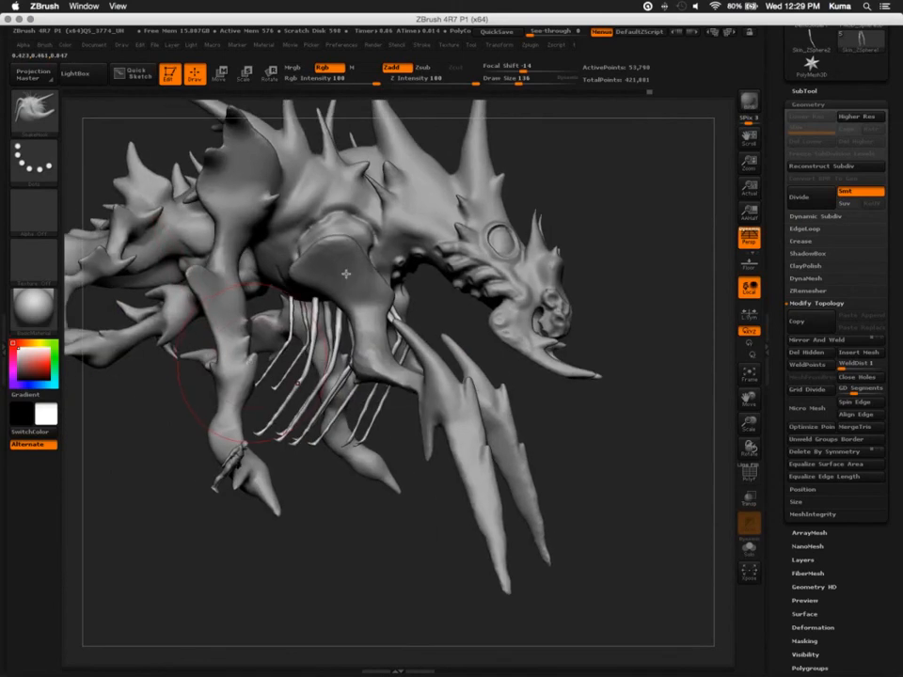
pyautogui.keyDown('alt'); pyautogui.click(366, 312); pyautogui.keyUp('alt')
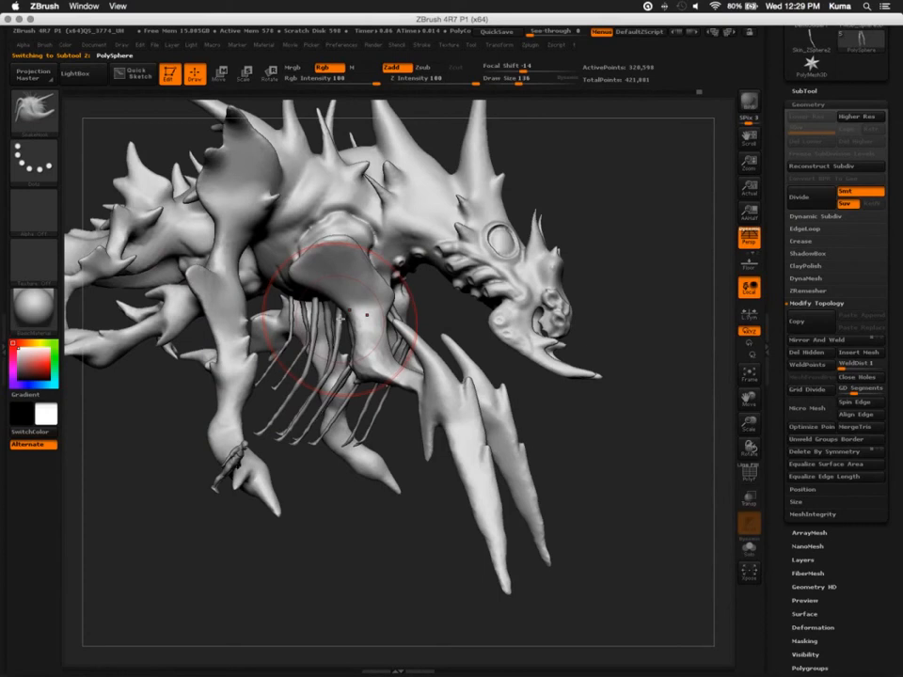